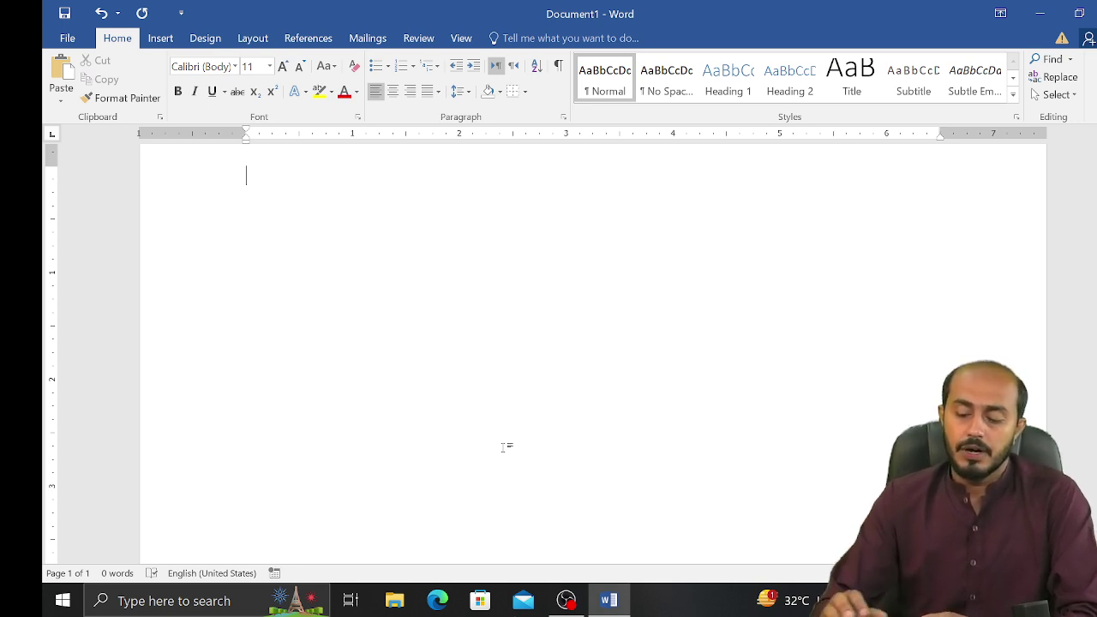
Step: Generate sample paragraphs in the blank document with =rand(10)
type("=ran")
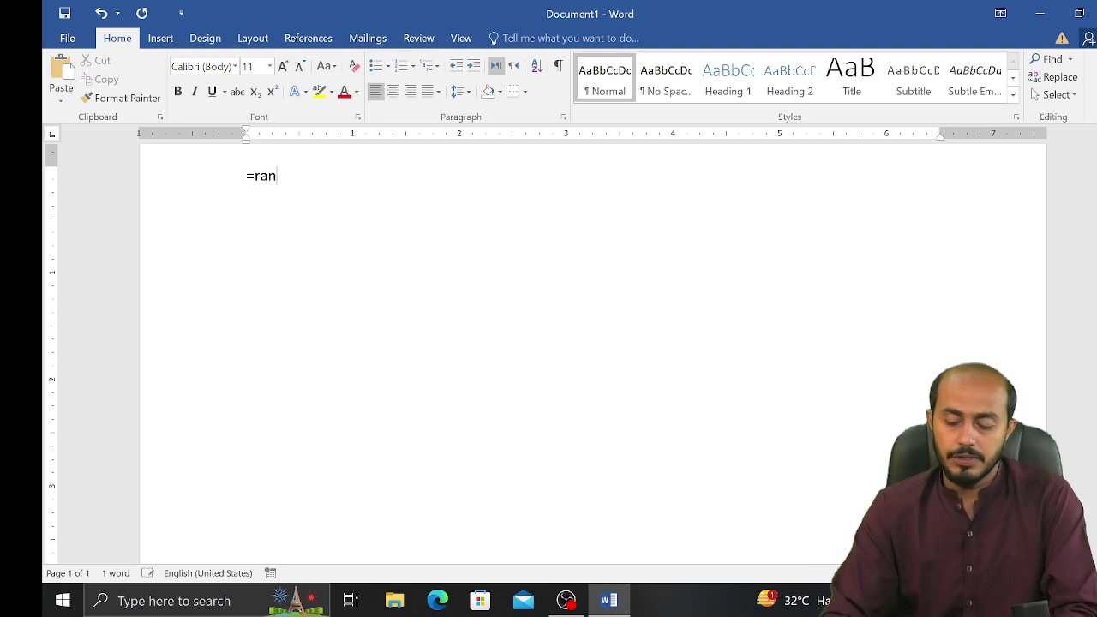
type("d()")
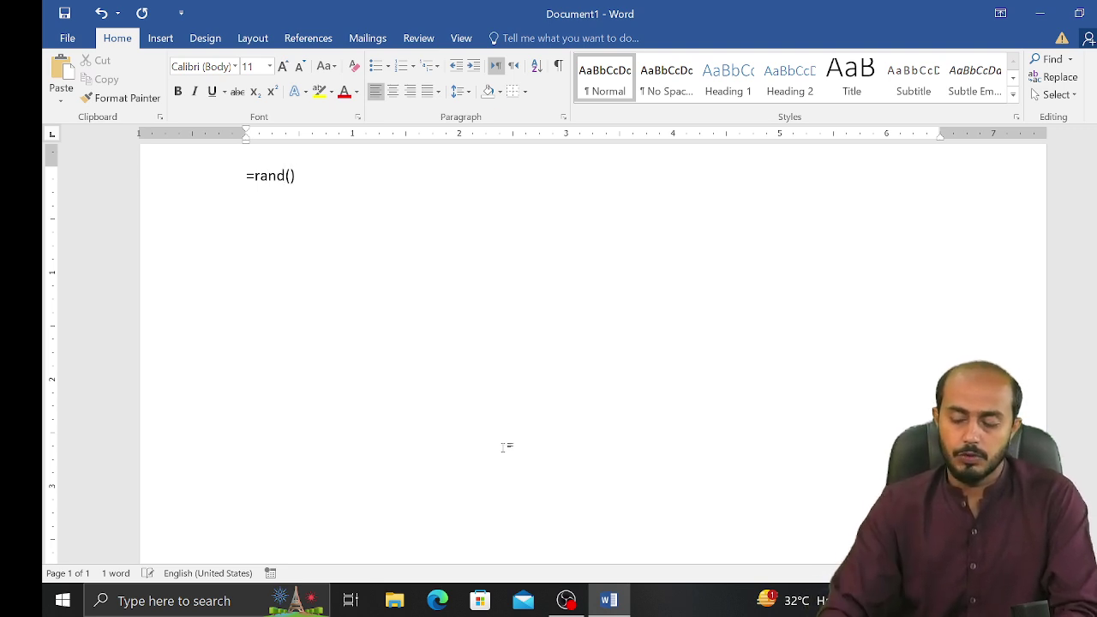
key("Left")
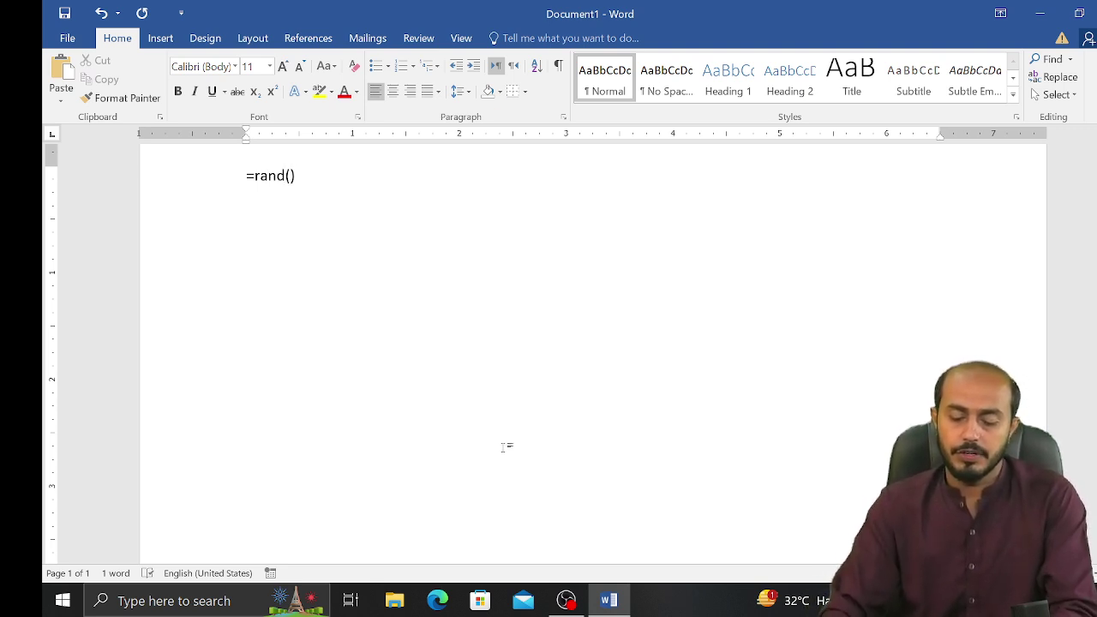
type("10")
key("Return")
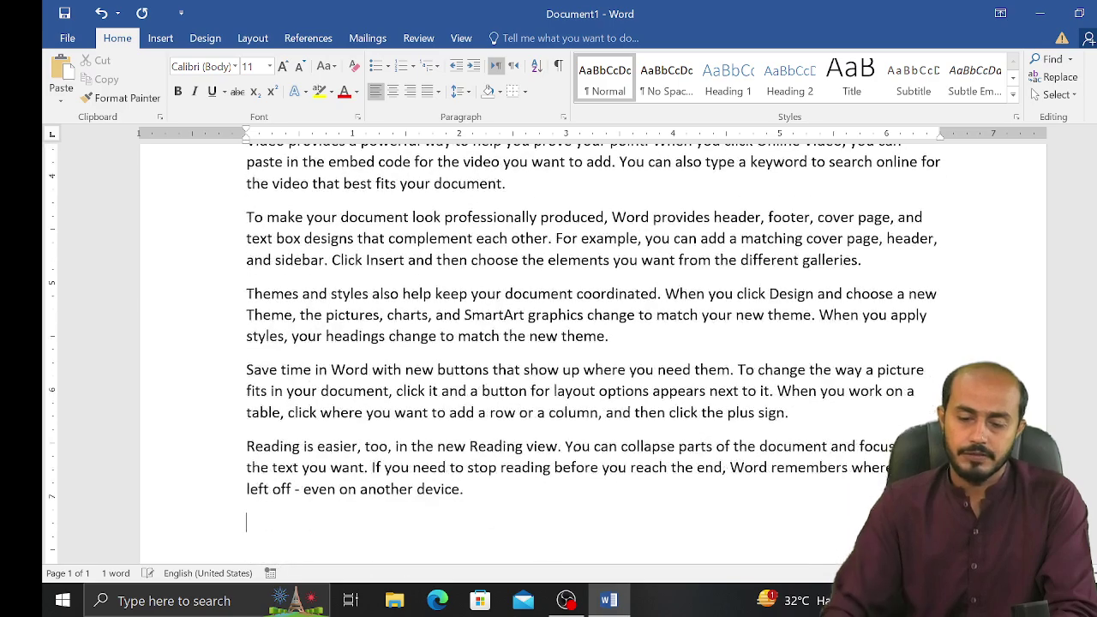
left_click_drag(515, 413, 442, 391)
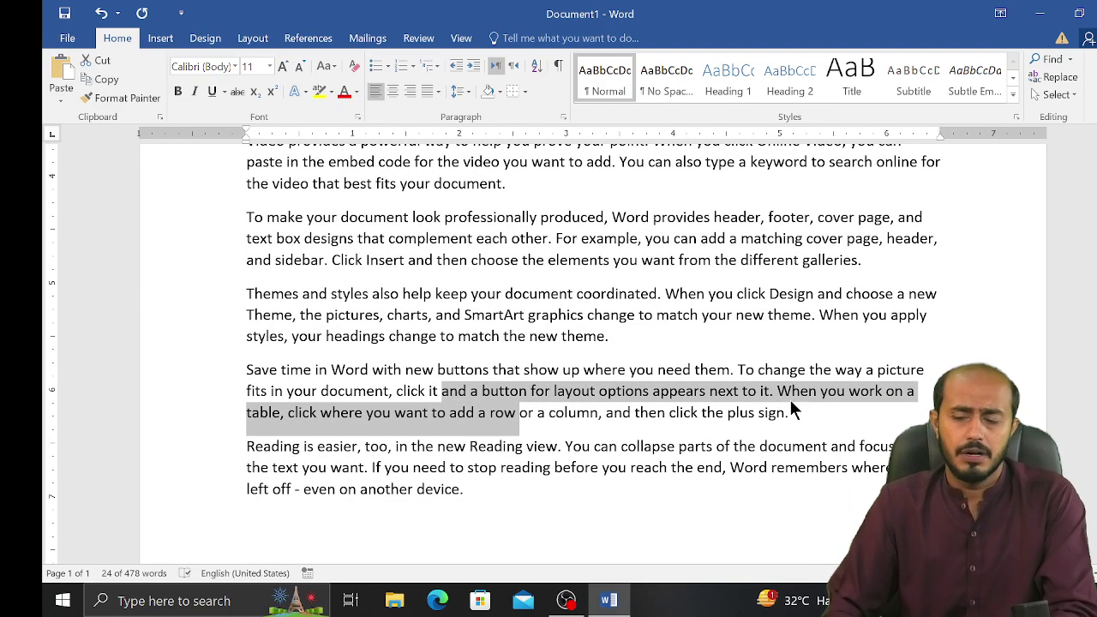
scroll(931, 395, "up", 1)
left_click(560, 184)
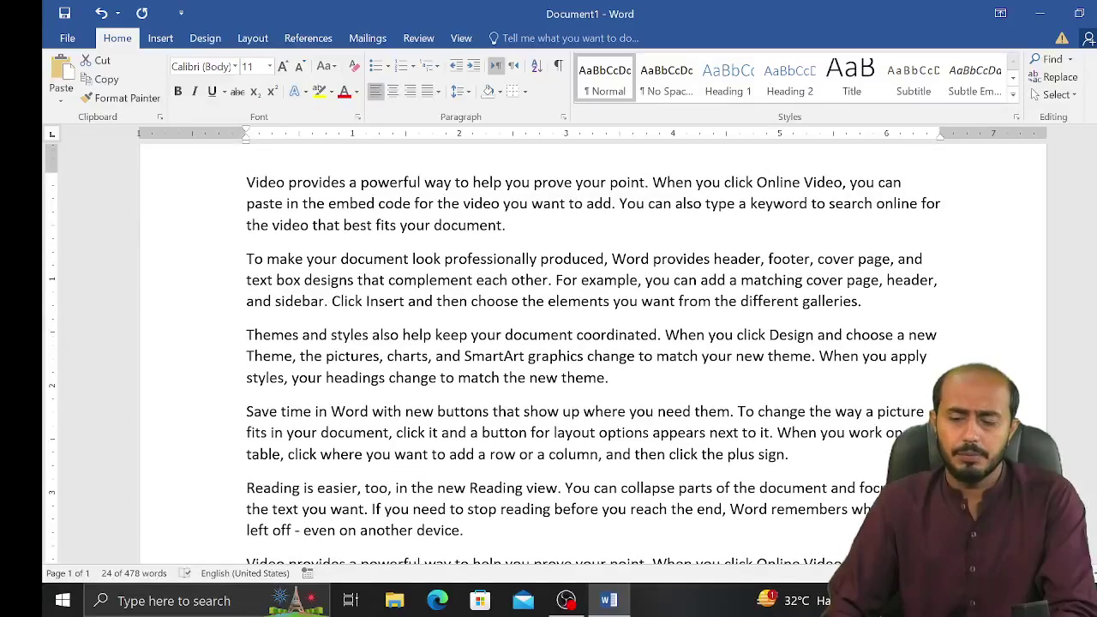
Step: Add an 'MS WORD' title at the top, centred, bold, enlarged to 36 pt and red
key("ctrl+Home")
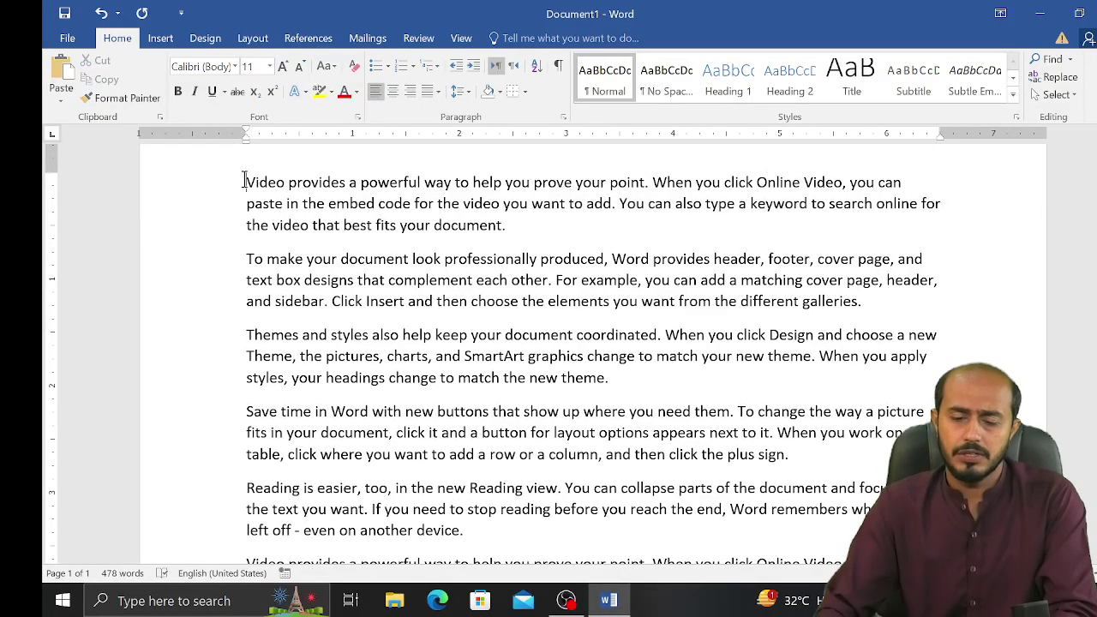
type("Ms ")
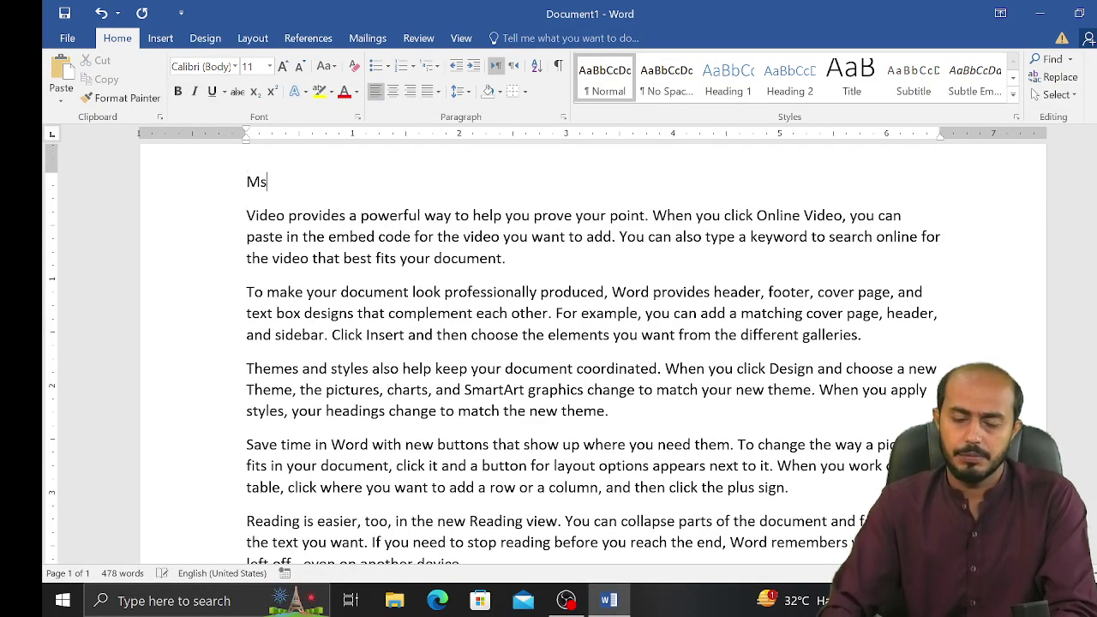
type("Word")
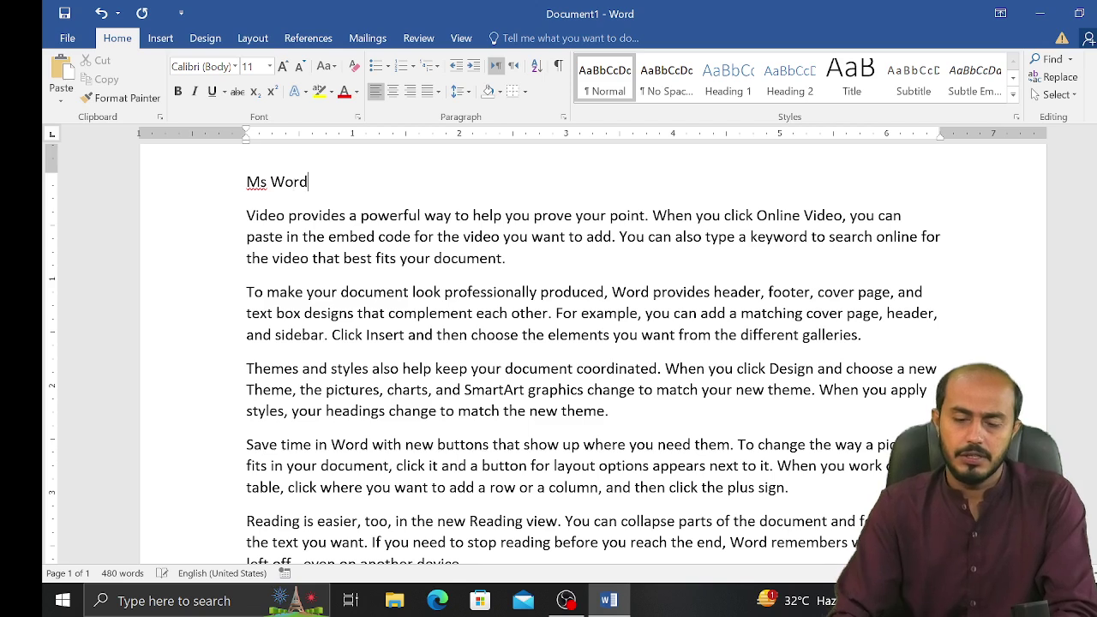
key("ctrl+shift+Left")
key("ctrl+shift+Left")
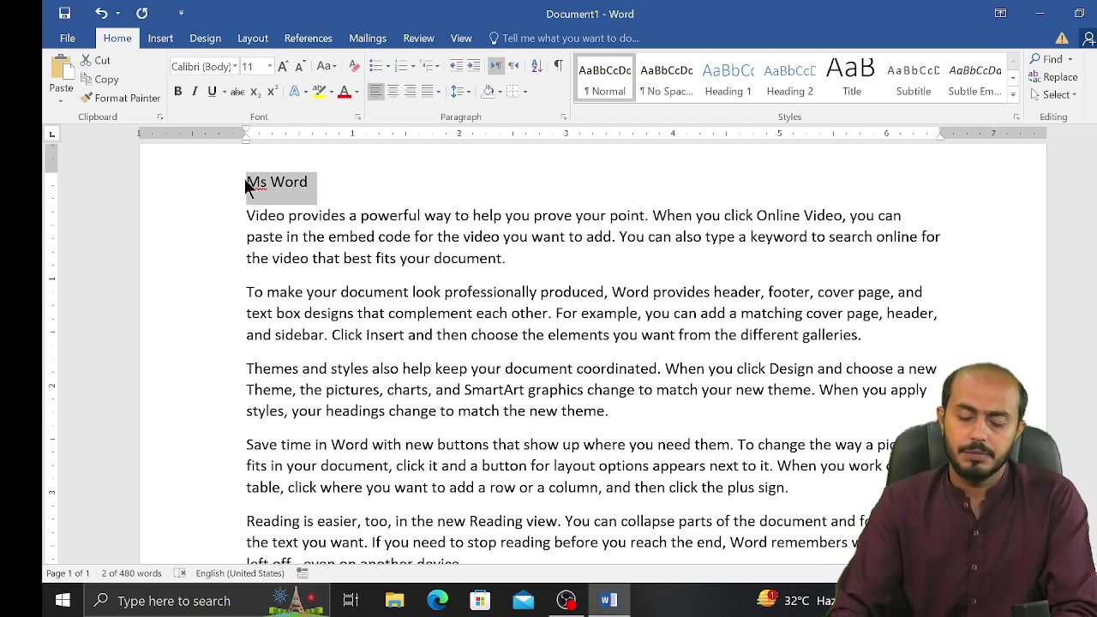
key("ctrl+e")
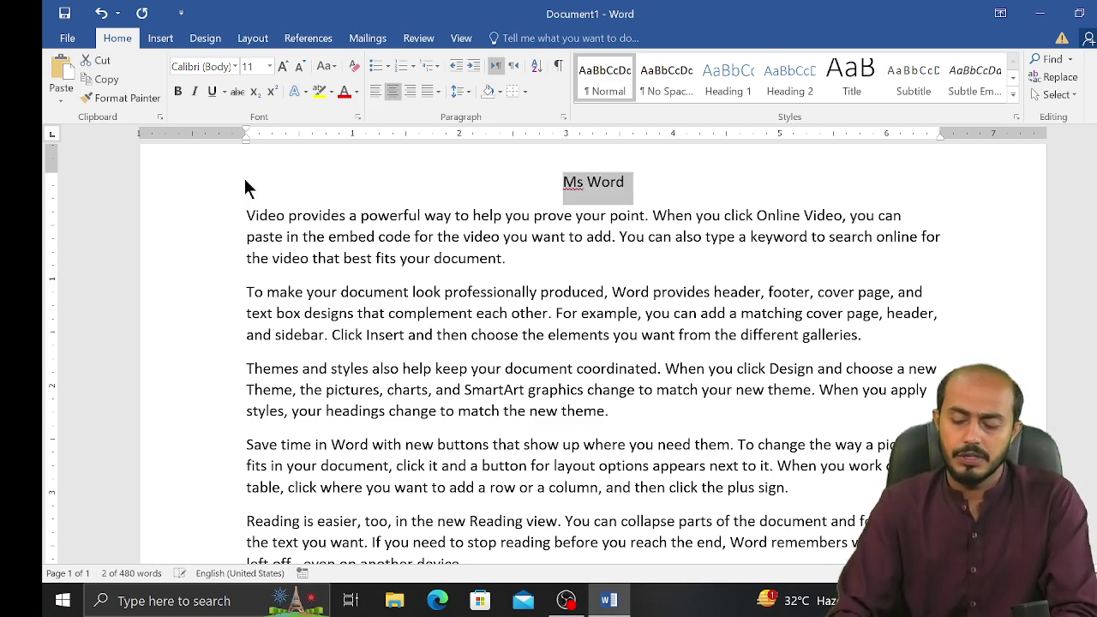
key("ctrl+b")
key("ctrl+shift+period")
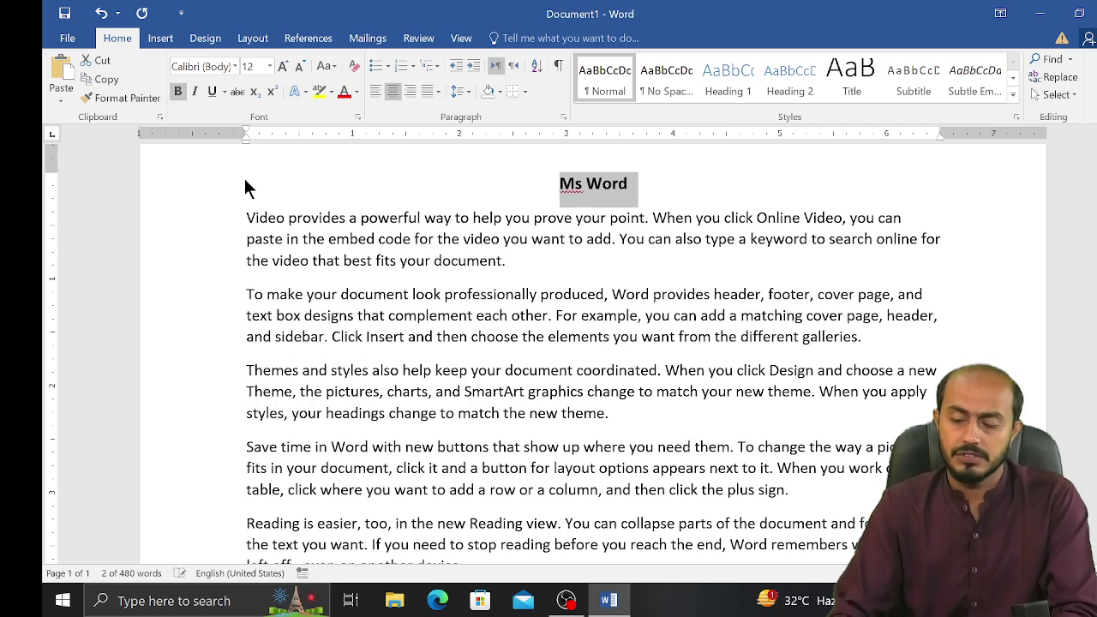
key("ctrl+shift+period")
key("ctrl+shift+period")
key("ctrl+shift+period")
key("ctrl+shift+period")
key("ctrl+shift+period")
key("ctrl+shift+period")
key("ctrl+shift+period")
key("ctrl+shift+period")
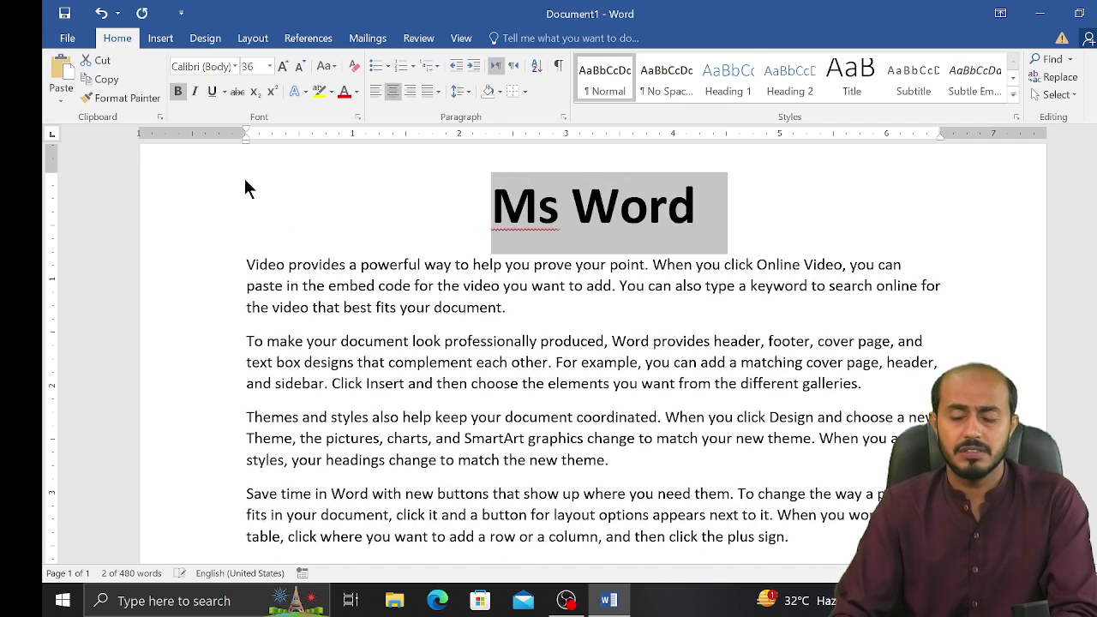
key("shift+F3")
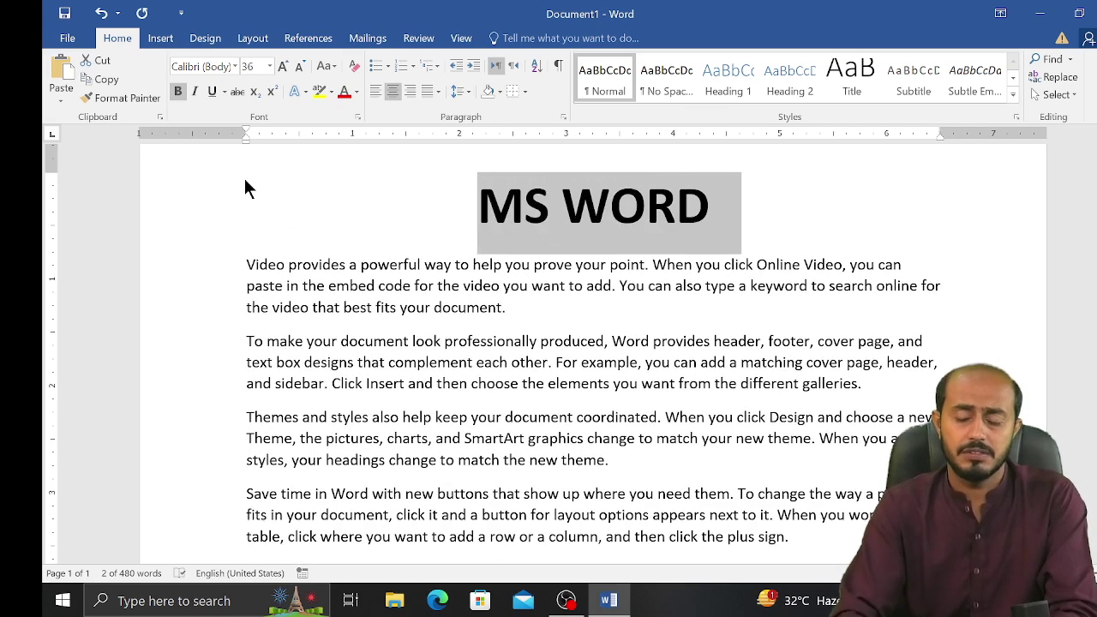
left_click(351, 90)
left_click(397, 454)
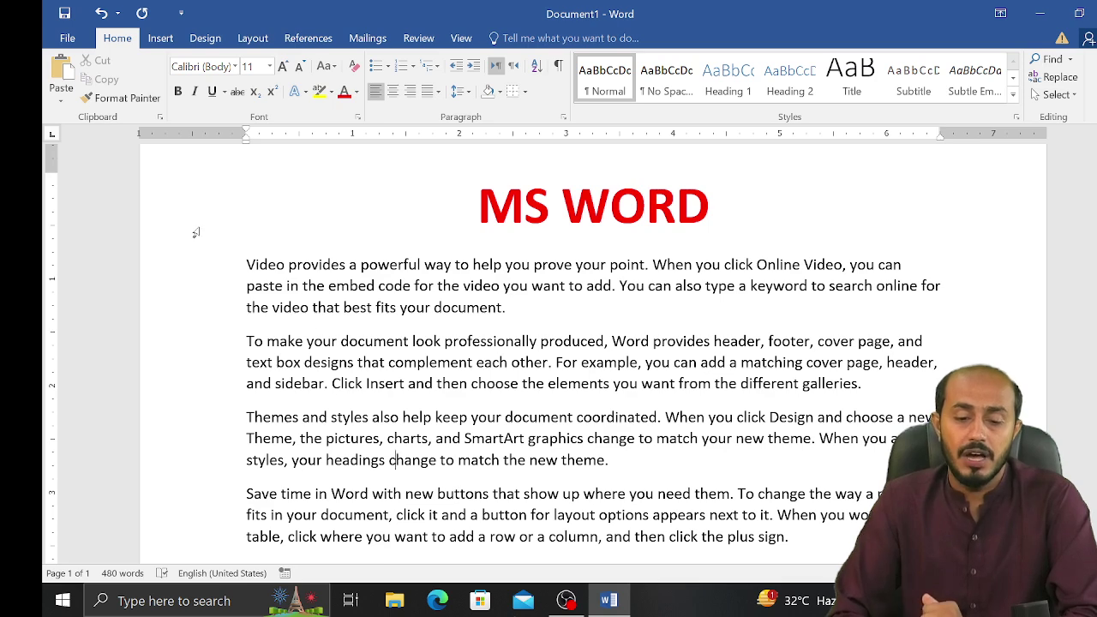
Step: Bring up Word's Save As page listing OneDrive, This PC and Browse
left_click(66, 39)
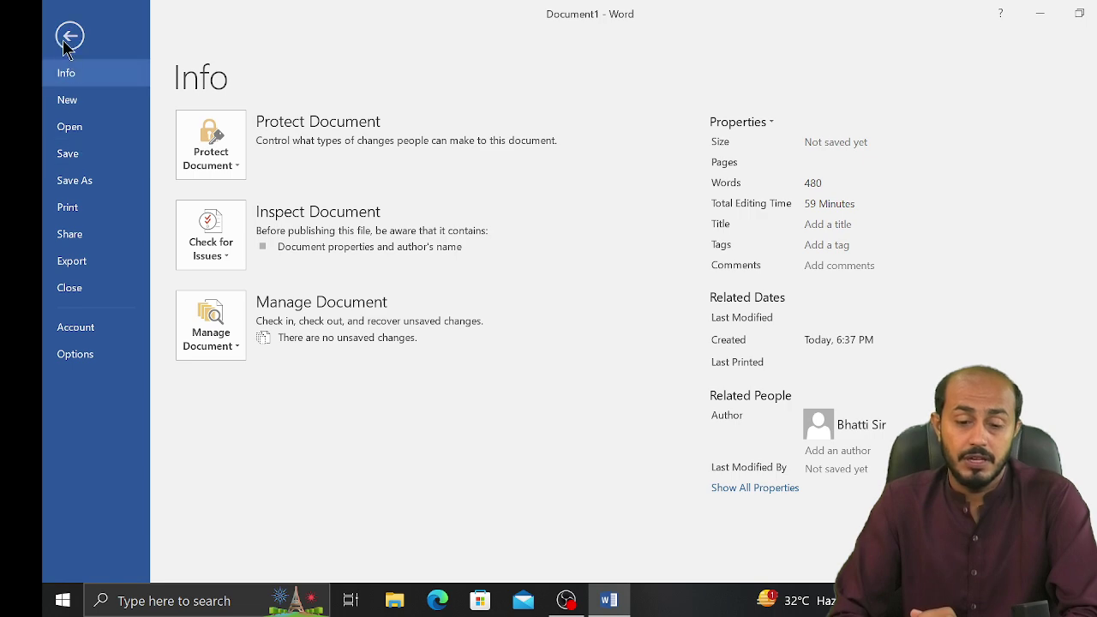
left_click(70, 36)
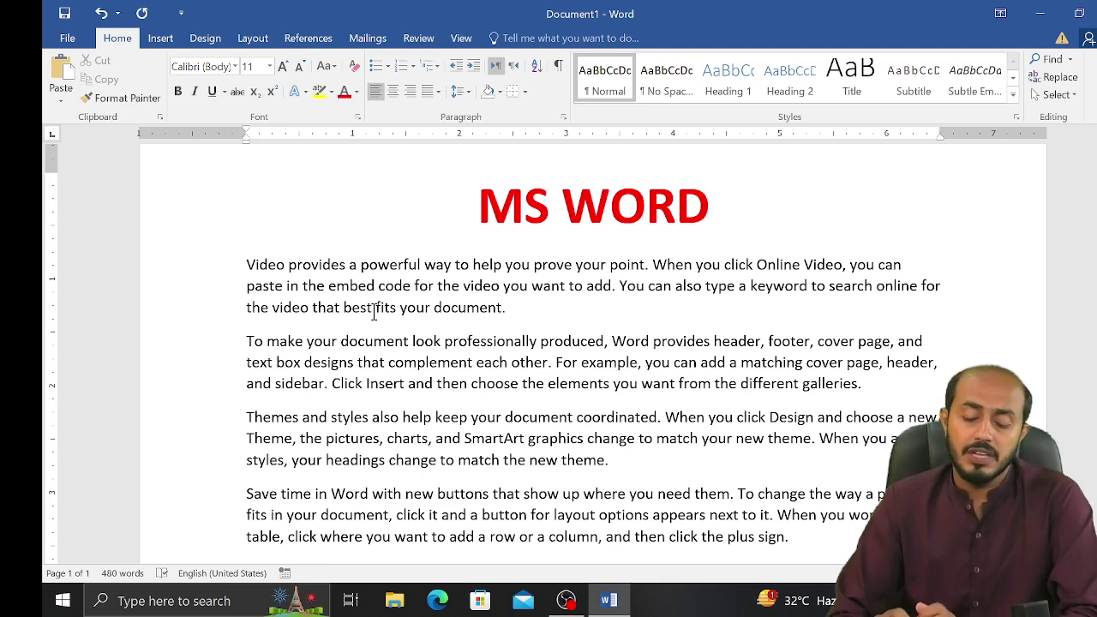
key("ctrl+s")
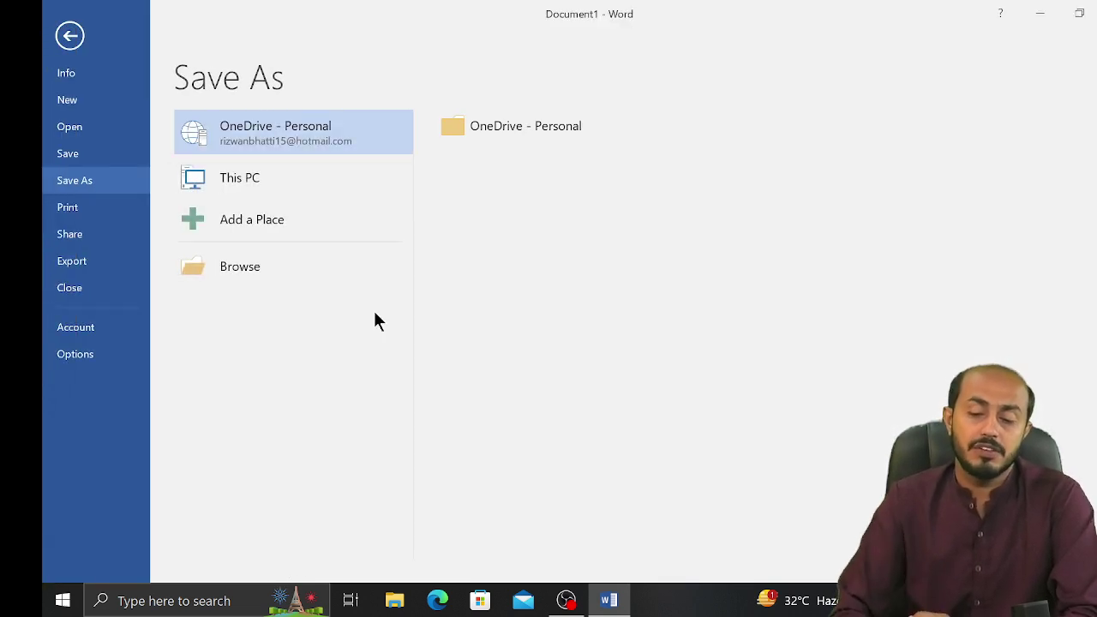
left_click(77, 42)
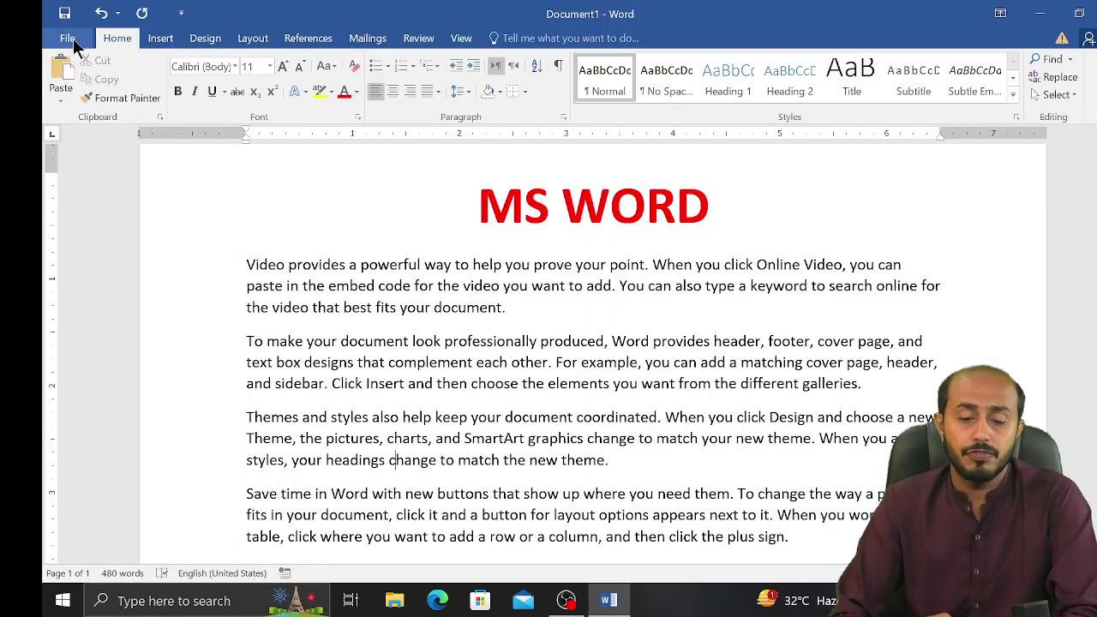
left_click(68, 40)
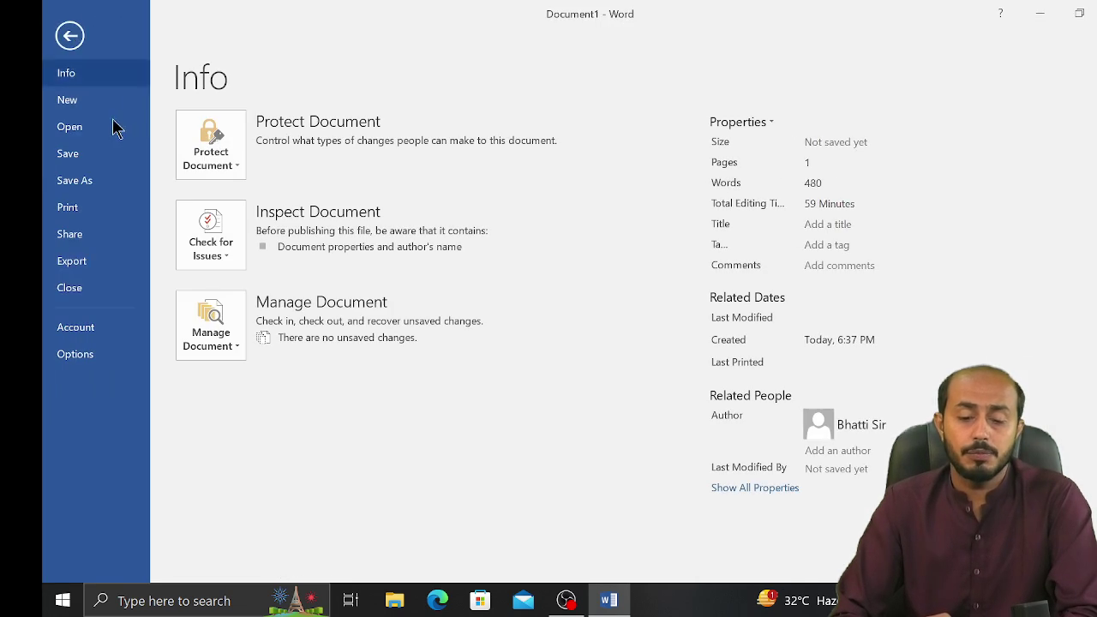
left_click(103, 190)
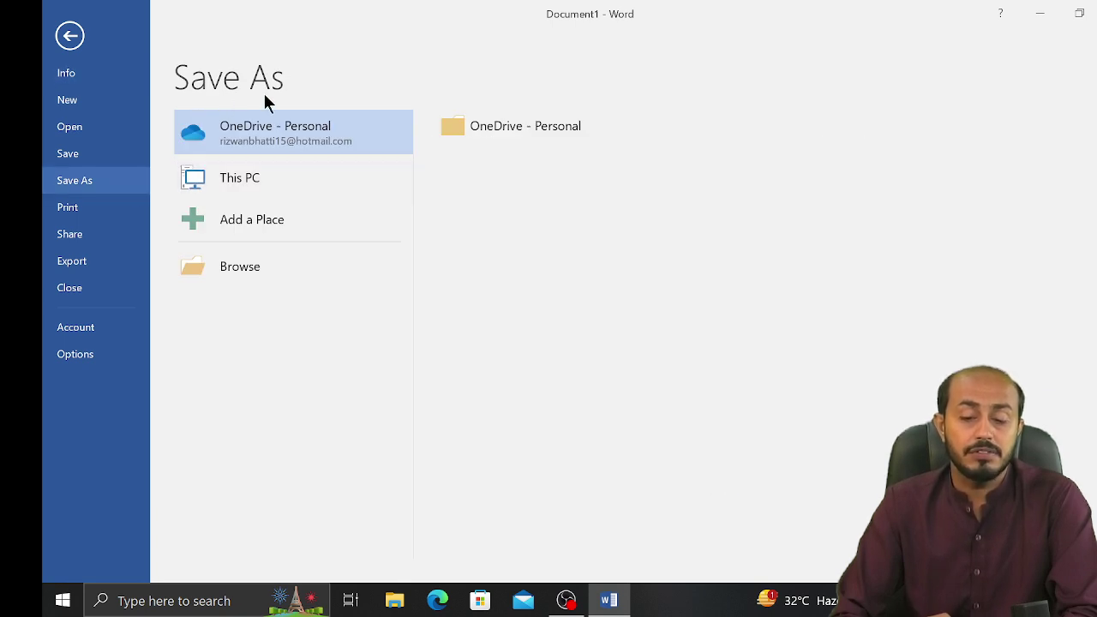
left_click(72, 36)
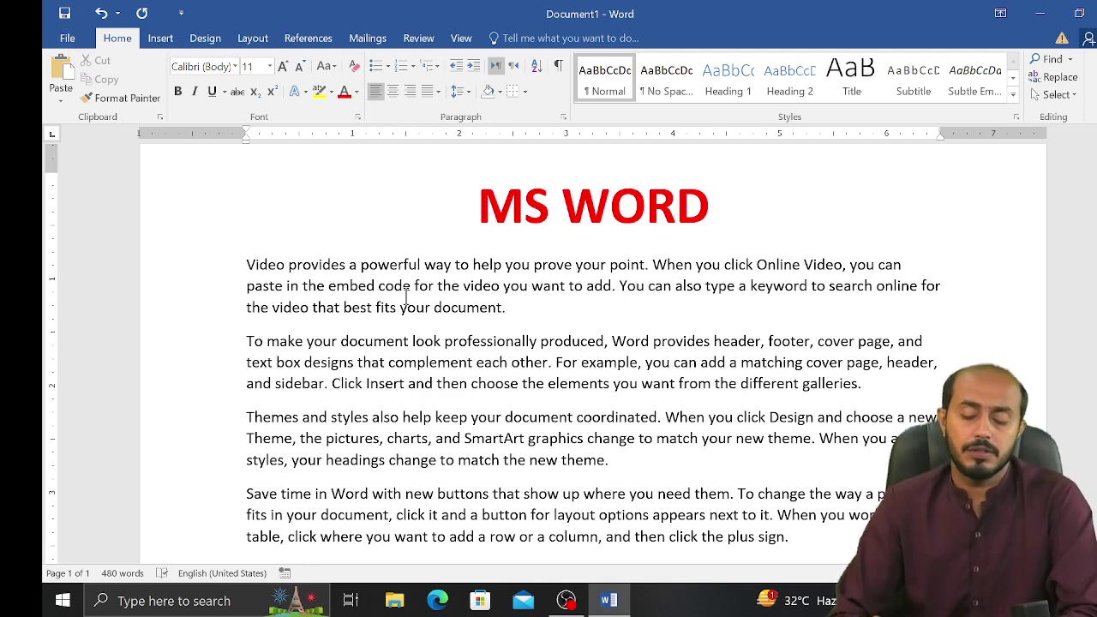
key("ctrl+s")
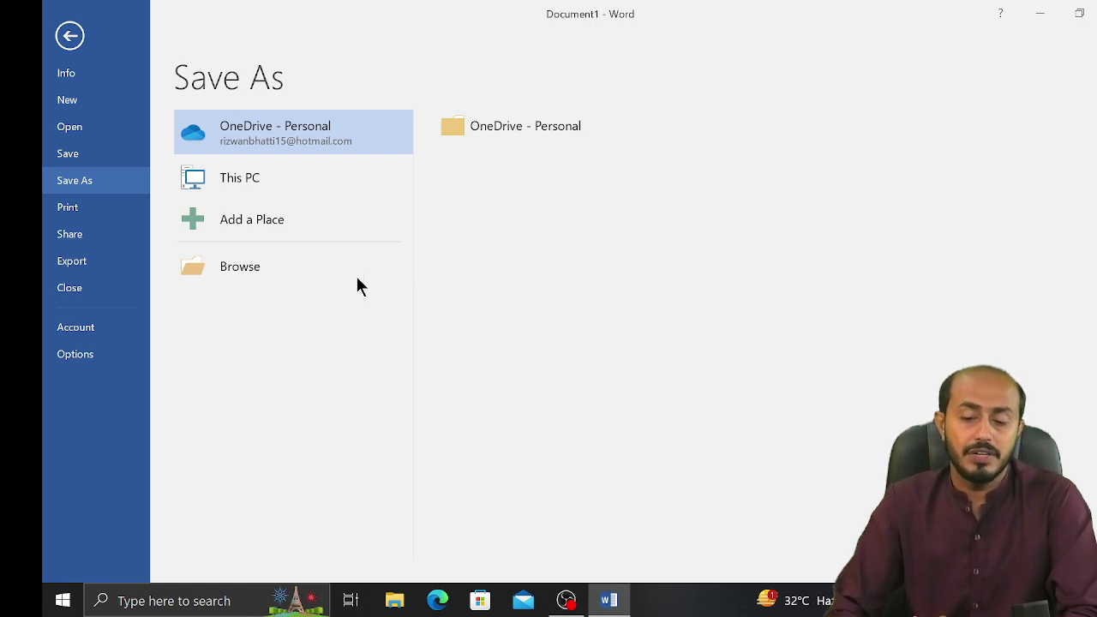
Step: Save the document to the Desktop as 'My Assignment' and close Word
left_click(263, 186)
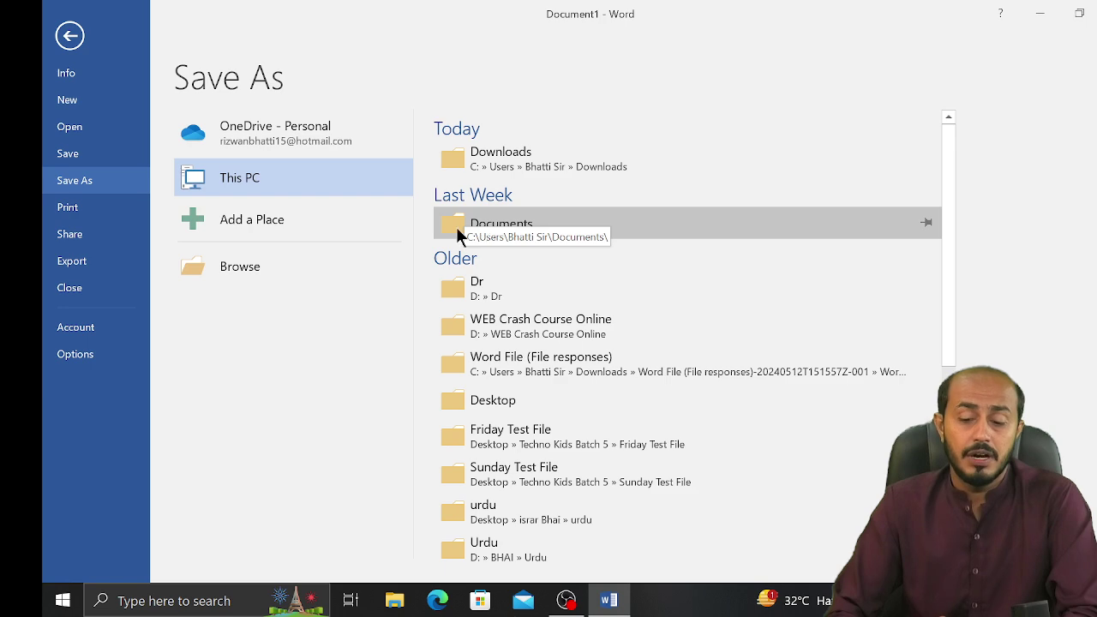
left_click(305, 278)
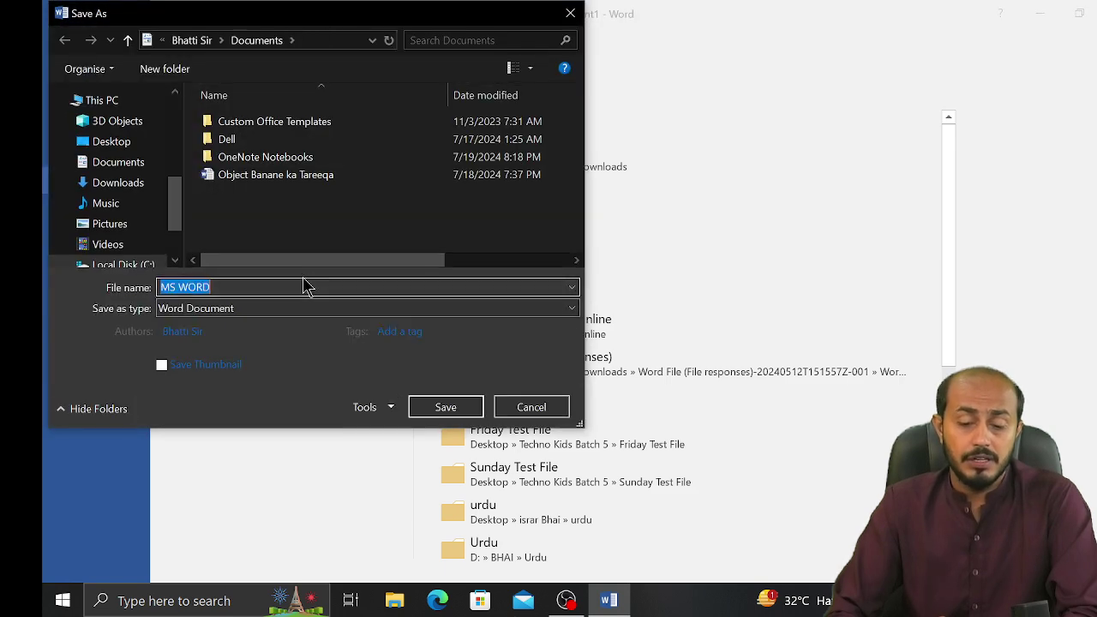
left_click(93, 144)
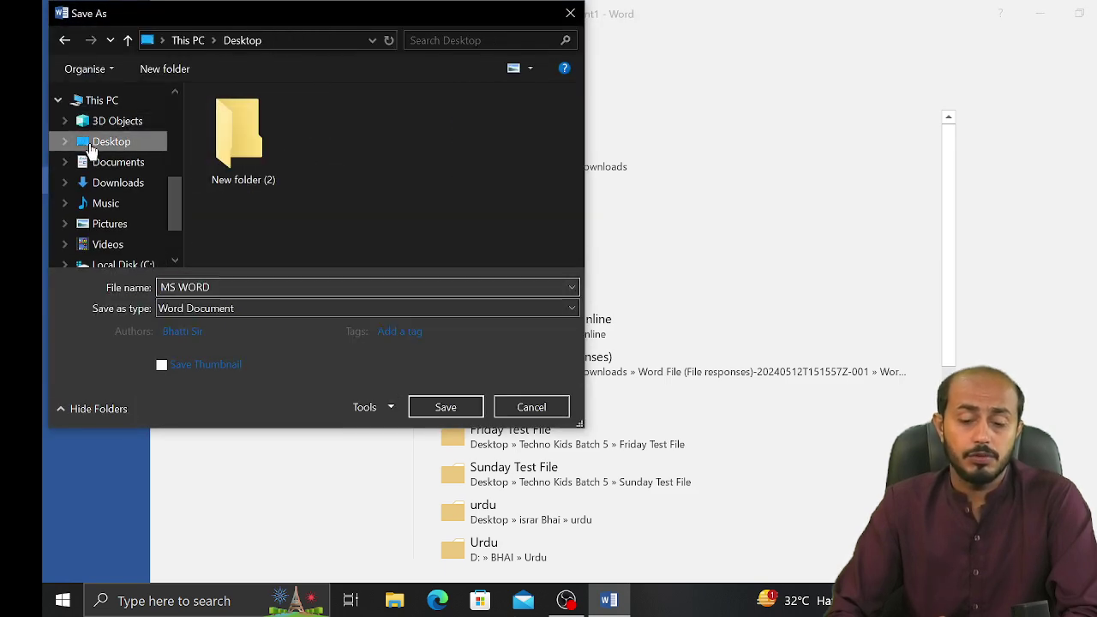
left_click(270, 287)
double_click(270, 287)
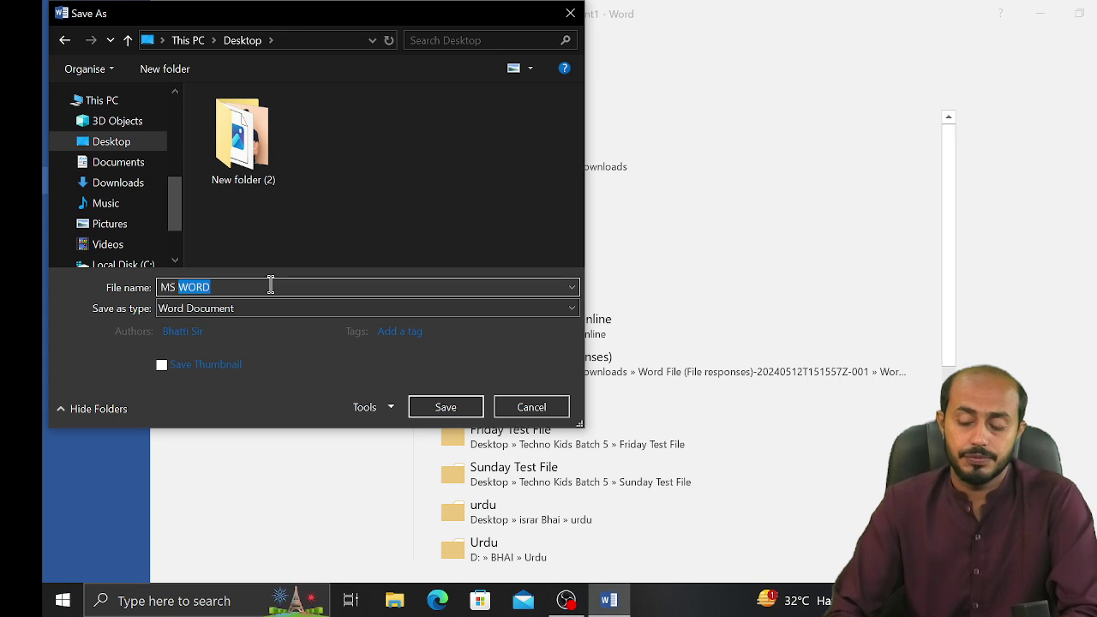
key("BackSpace")
key("BackSpace")
key("BackSpace")
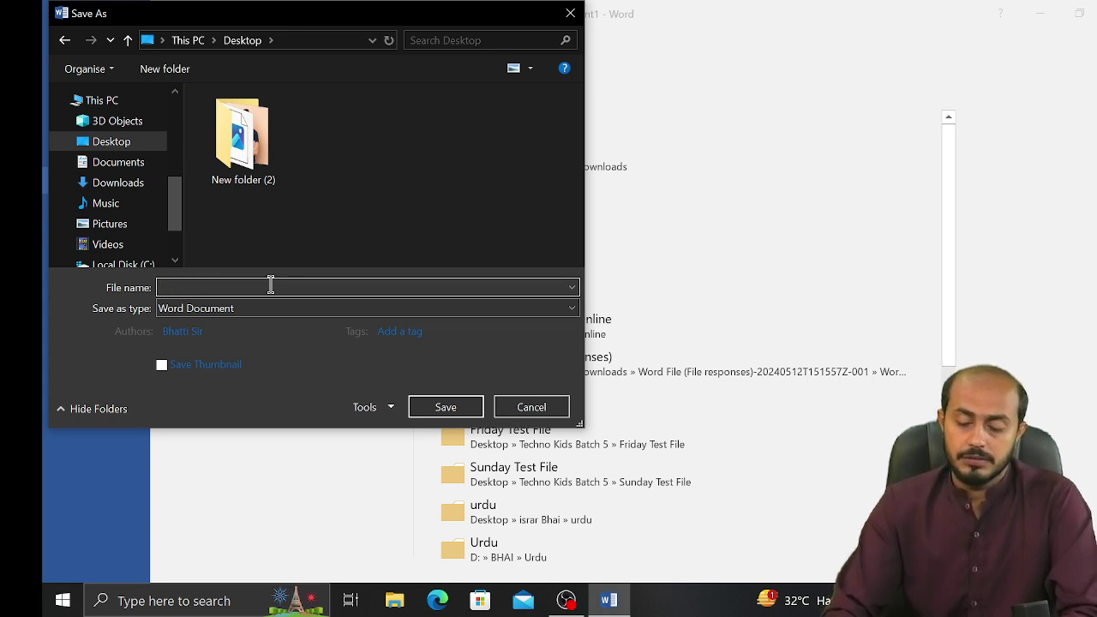
type("M")
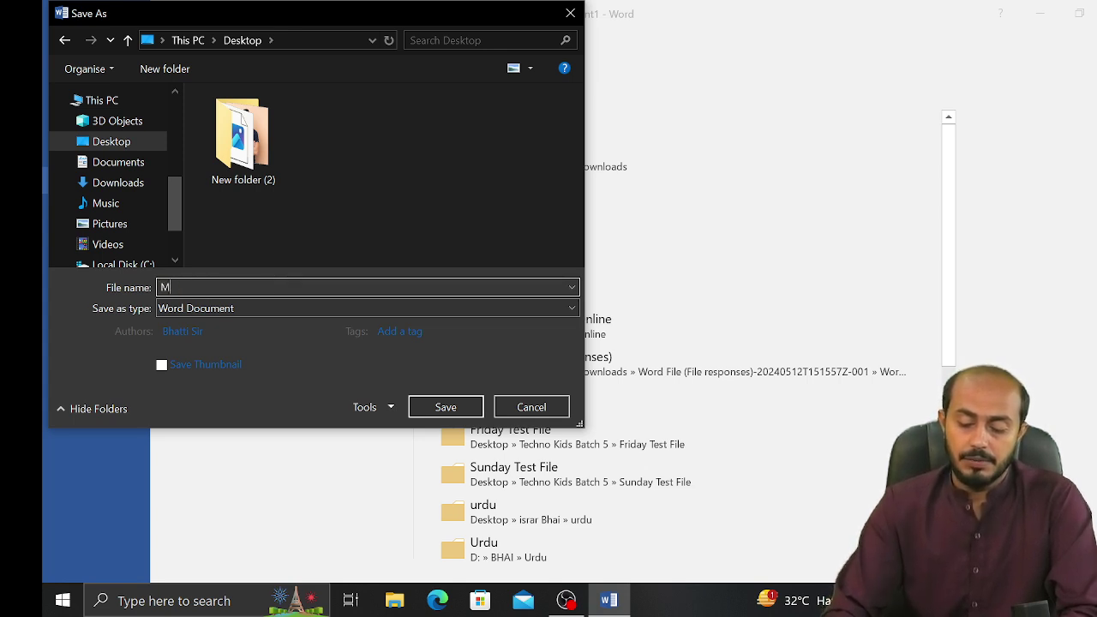
type("y as")
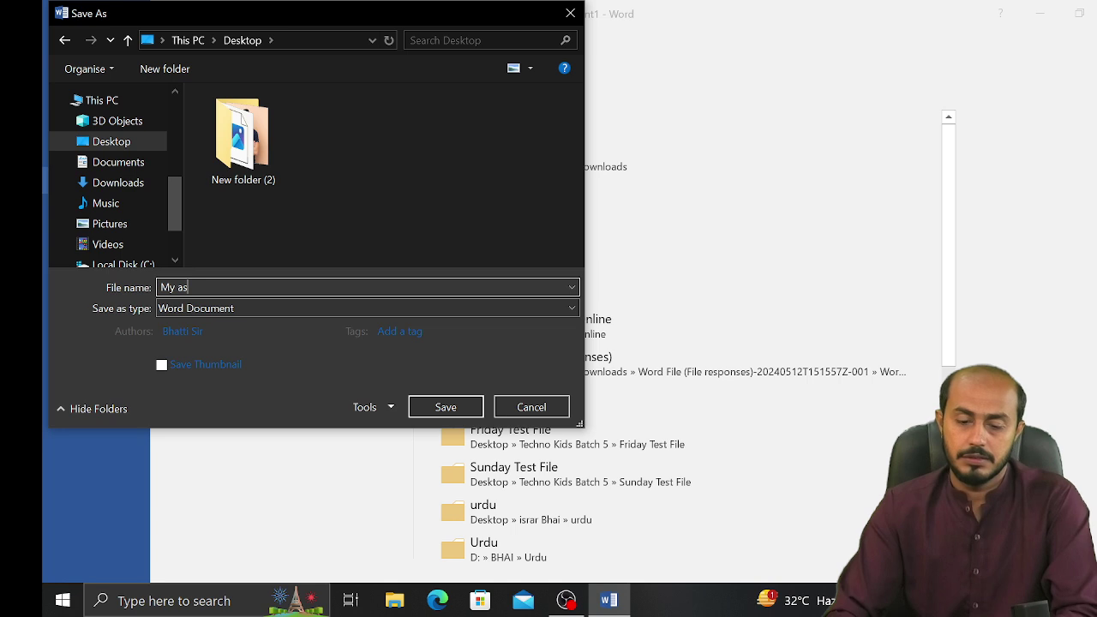
key("BackSpace")
type("Ass")
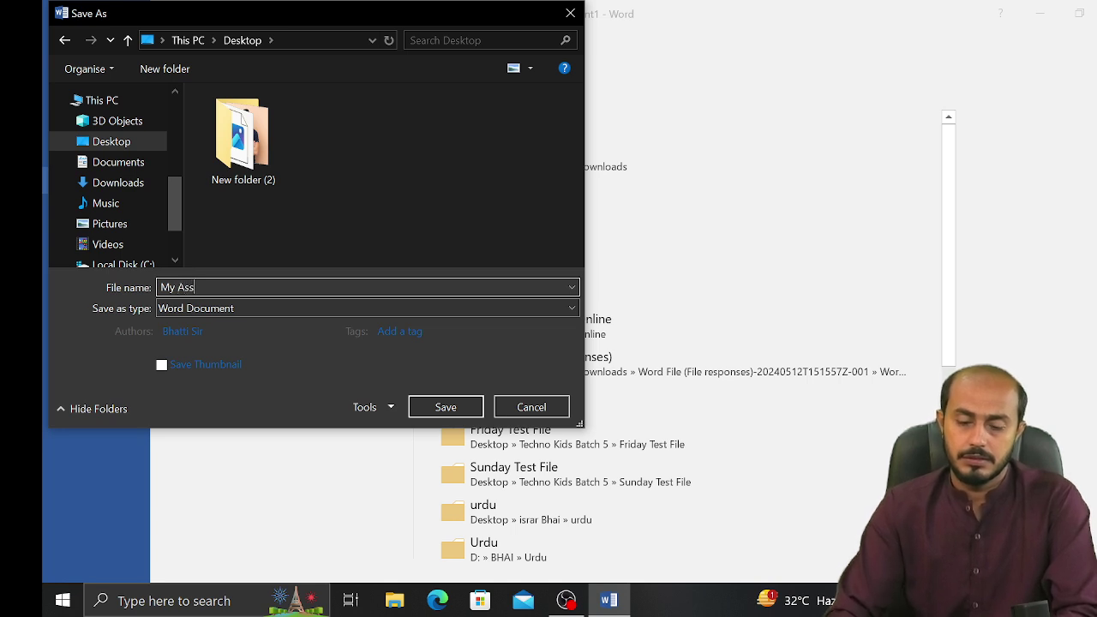
type("ignme")
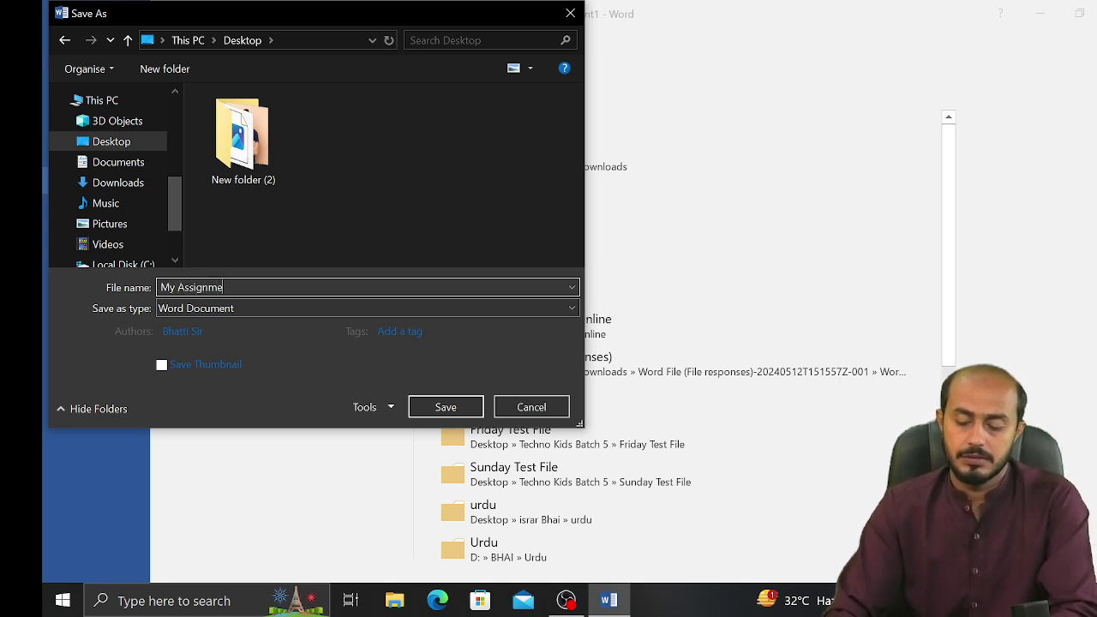
type("nt")
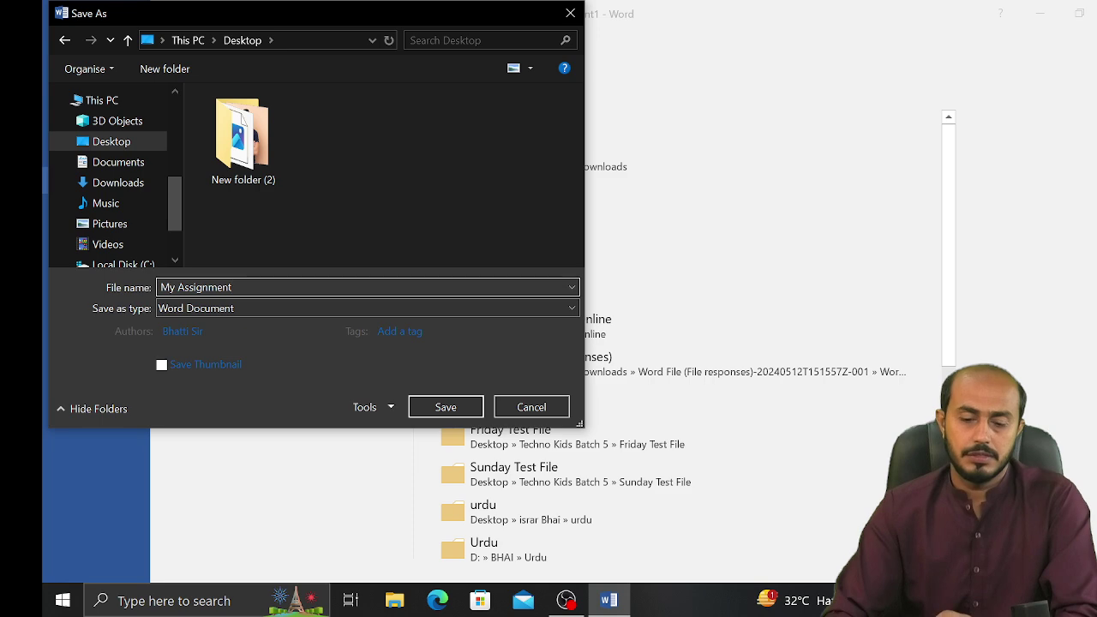
left_click(446, 407)
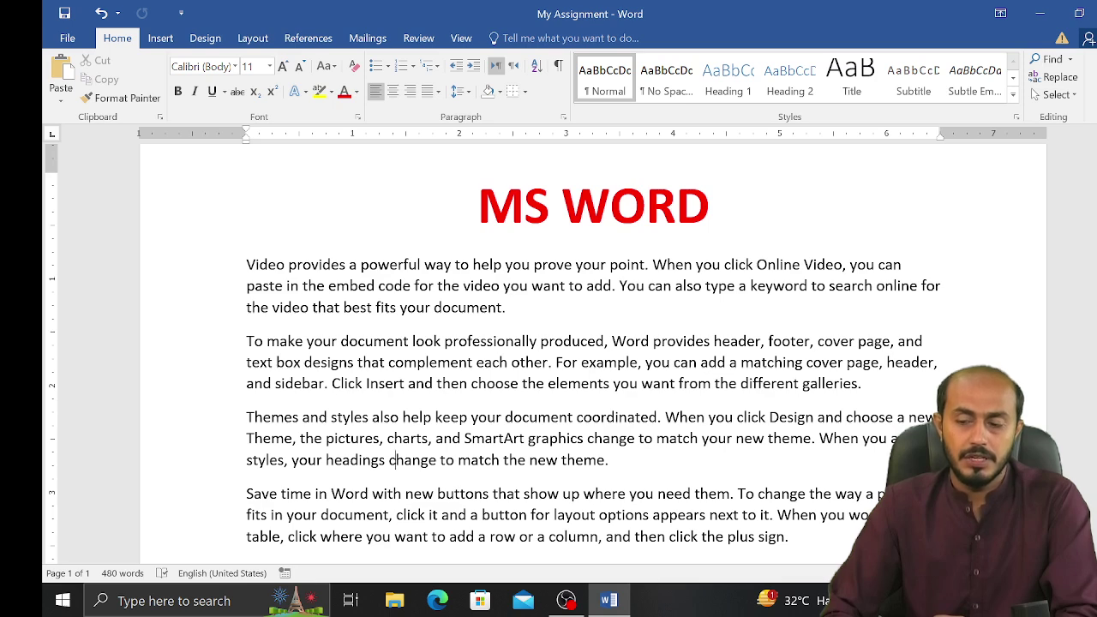
key("alt+F4")
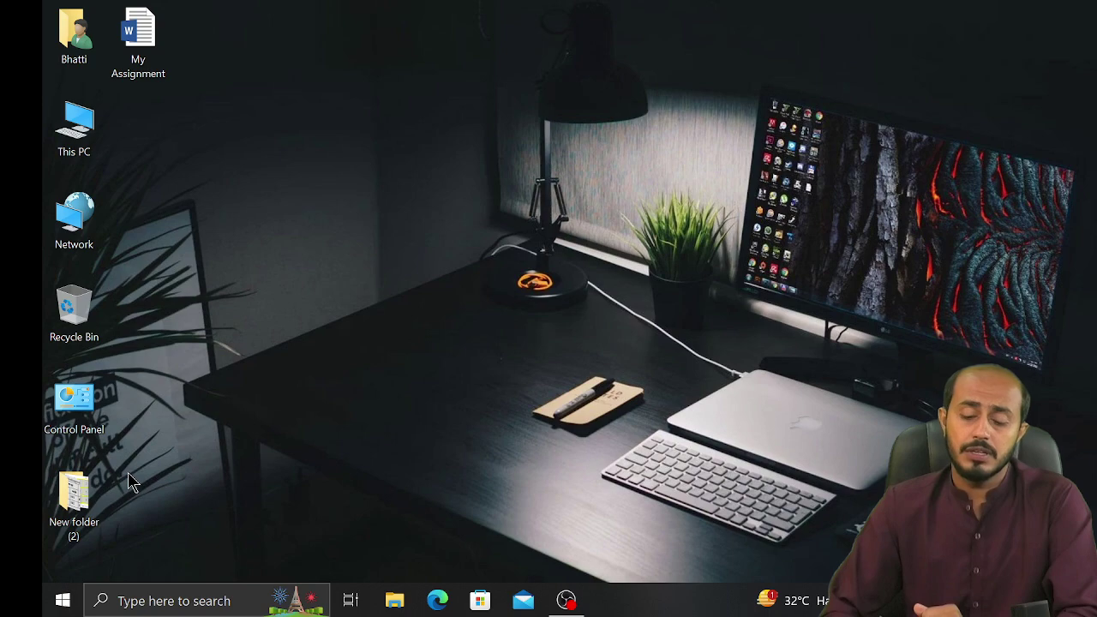
Step: Launch Word 2016 from the taskbar search and bring up options for the recent My Assignment file
left_click(168, 600)
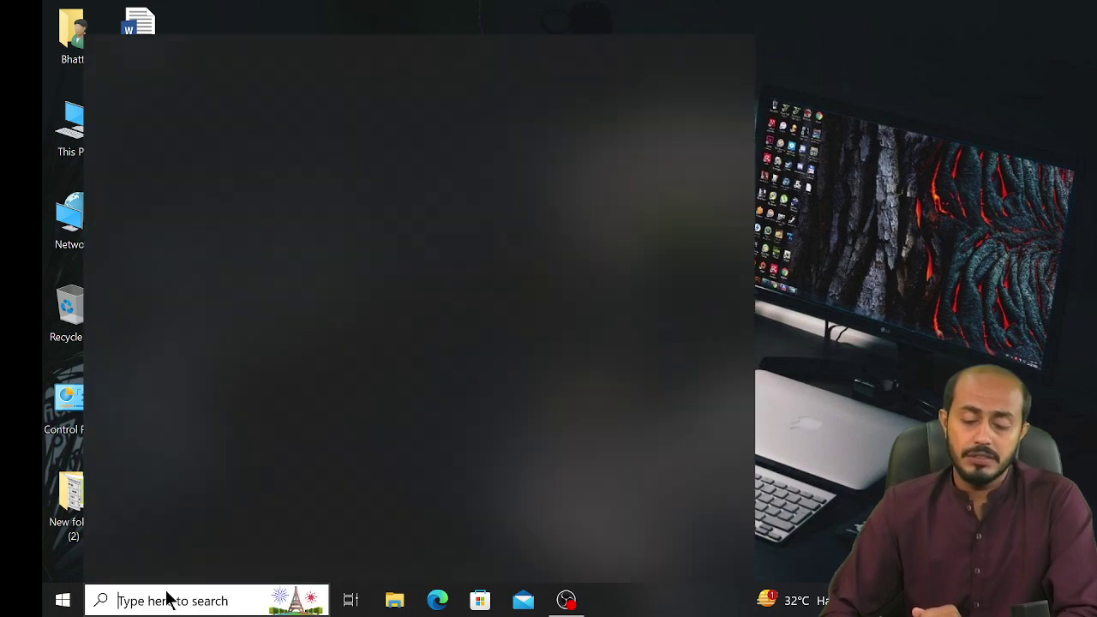
type("wo")
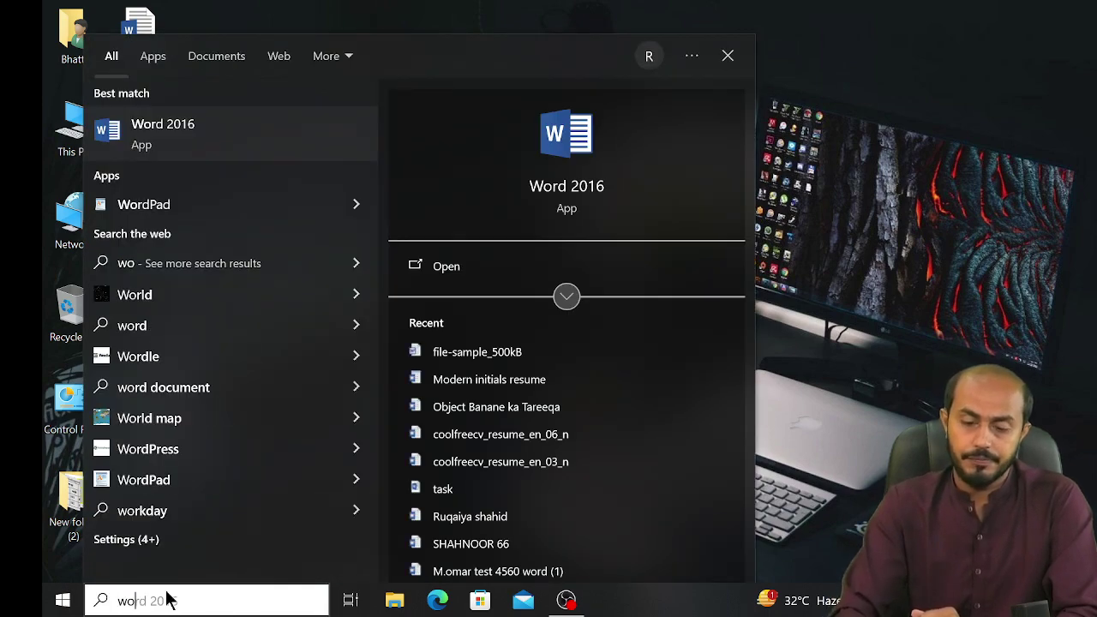
key("Return")
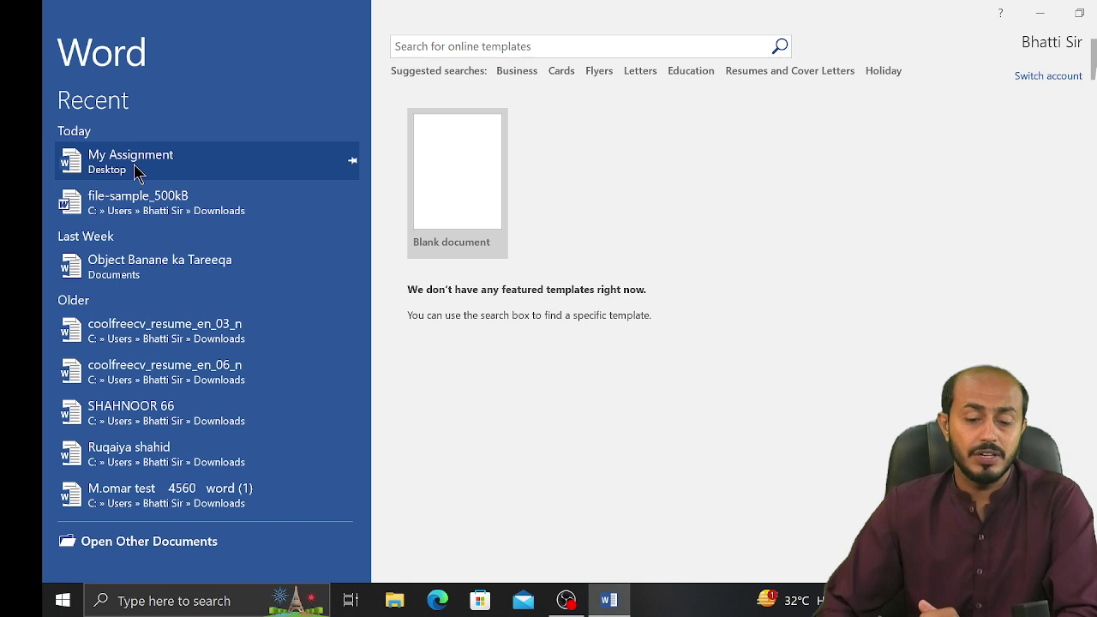
right_click(133, 164)
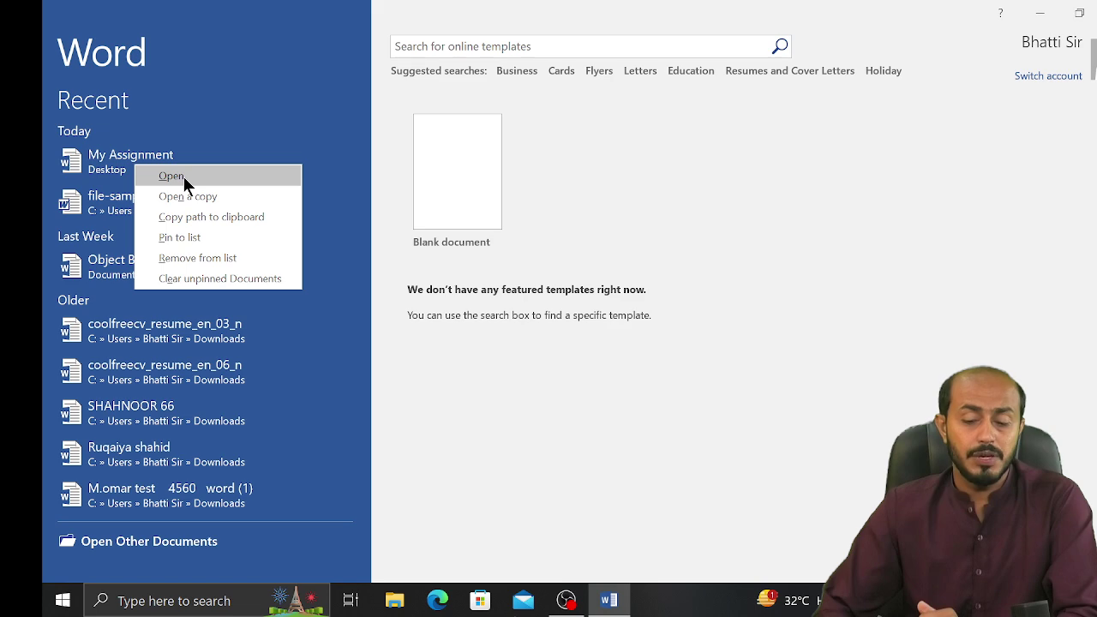
Step: Reopen My Assignment and confirm through File > Info that it is stored on the Desktop
left_click(183, 177)
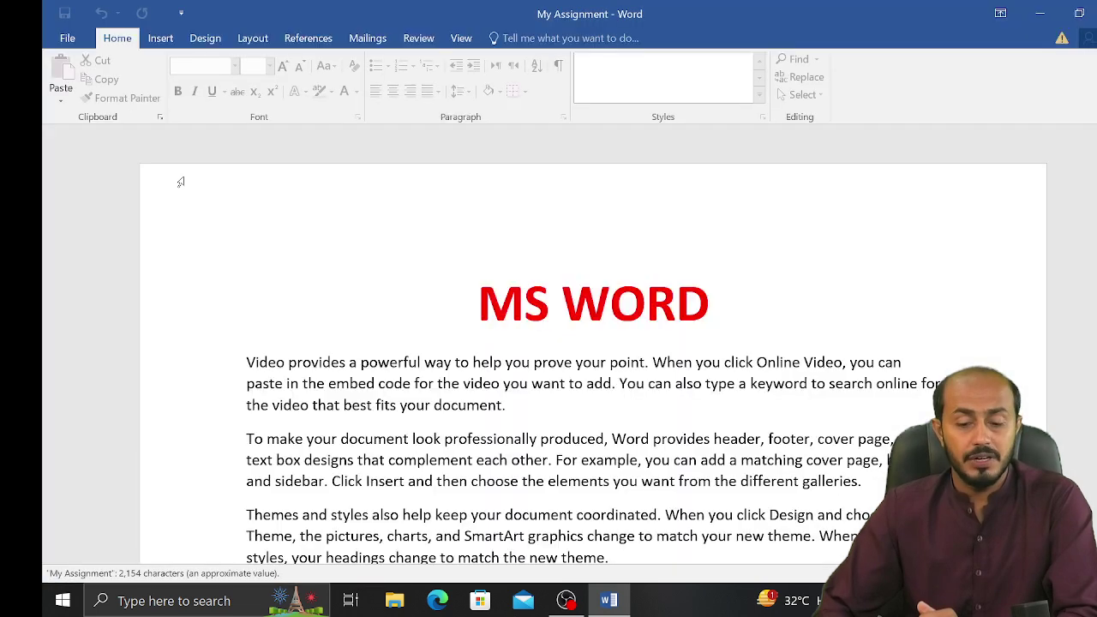
left_click(72, 38)
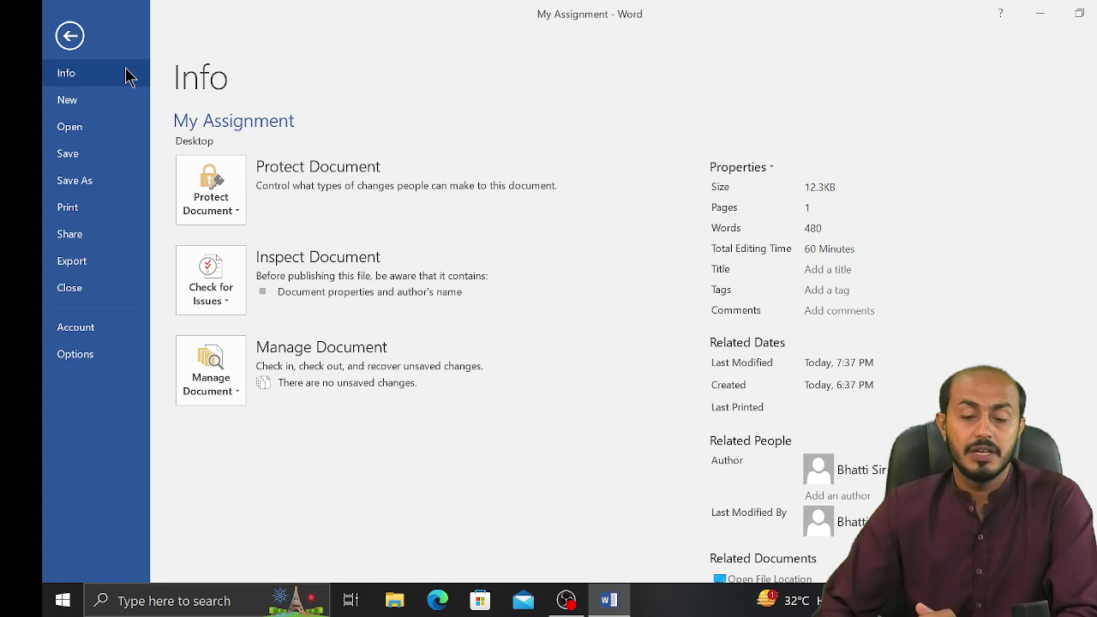
left_click(204, 143)
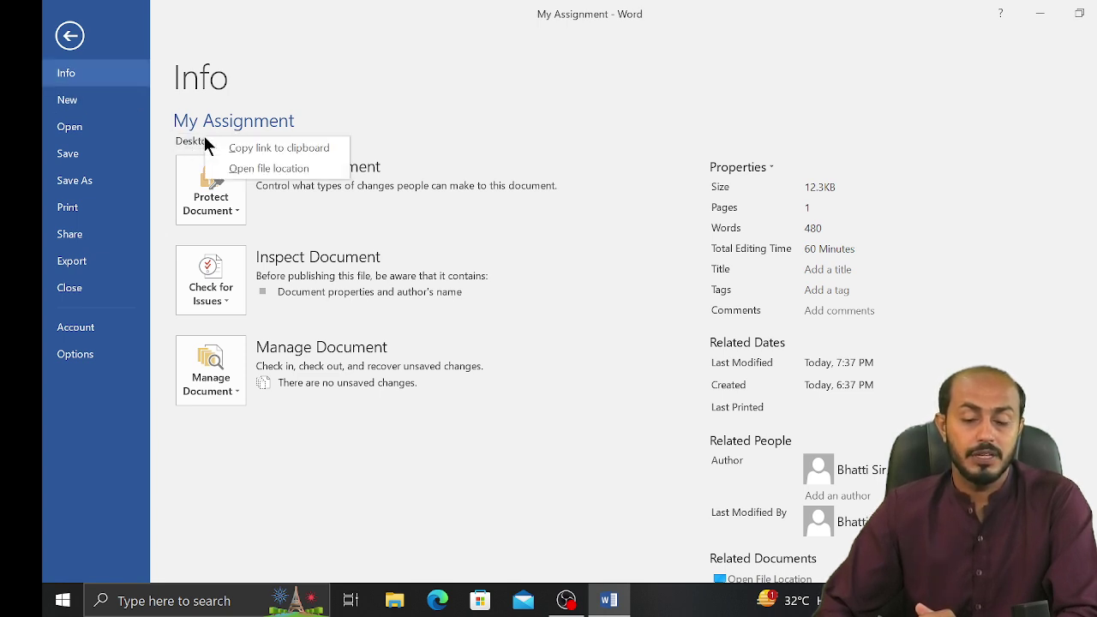
left_click(245, 170)
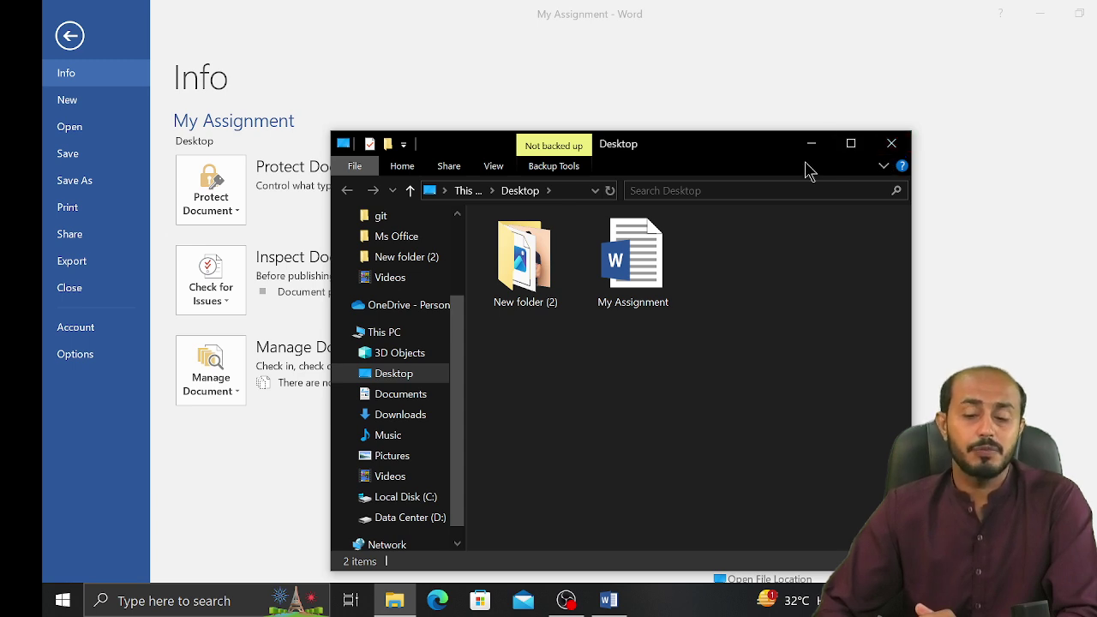
left_click(891, 143)
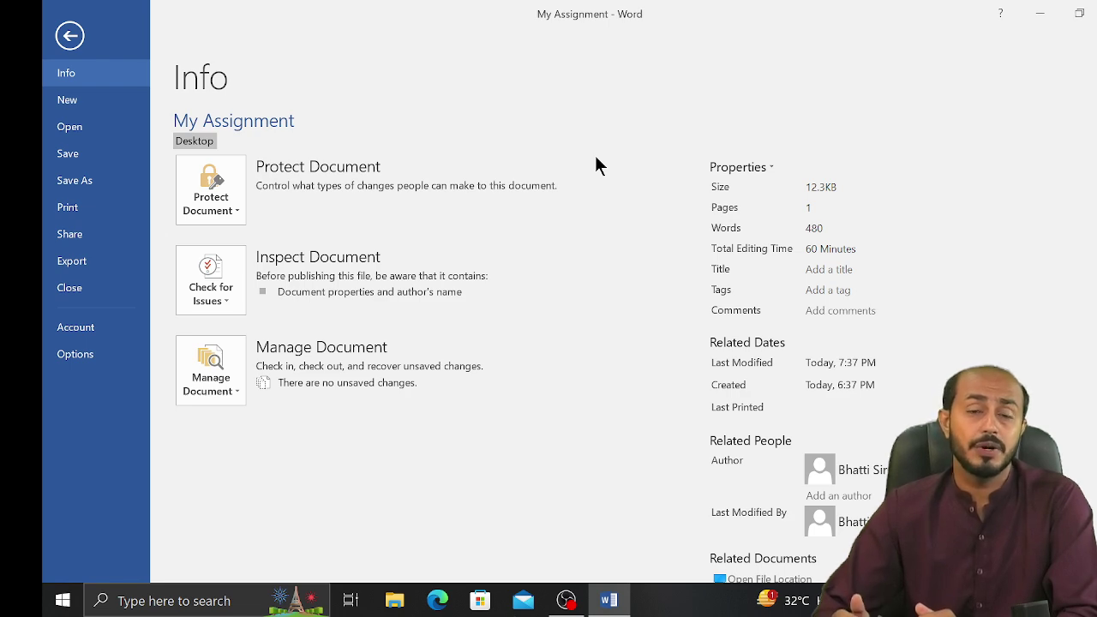
left_click(69, 35)
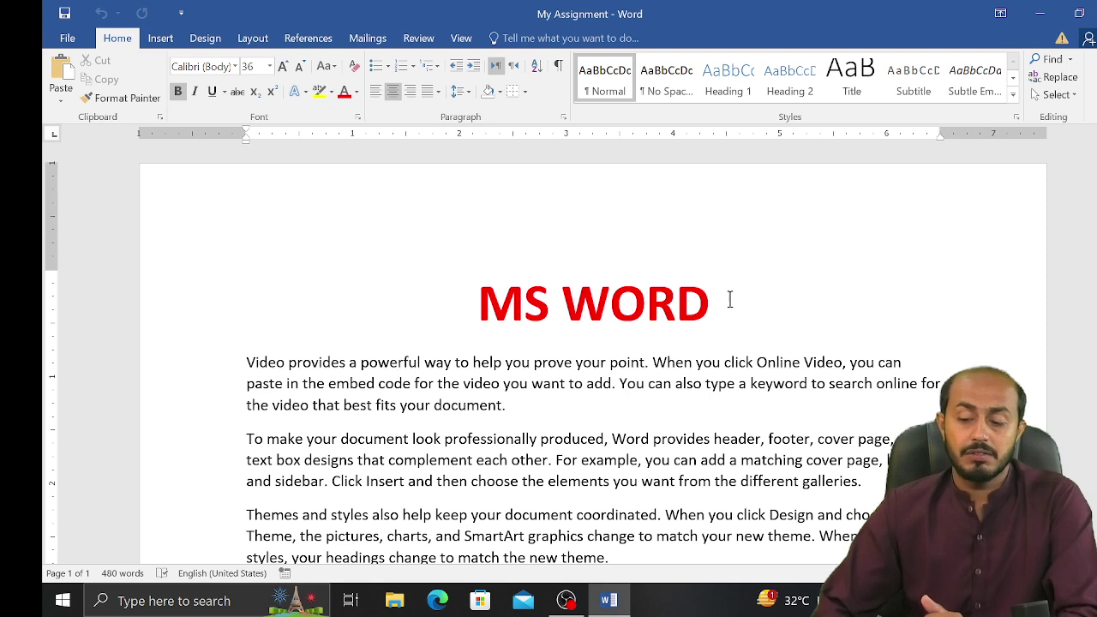
Step: Apply the From Cartoon font to the selected MS WORD title
mouse_move(710, 304)
left_mouse_down()
mouse_move(574, 254)
mouse_move(459, 262)
left_mouse_up()
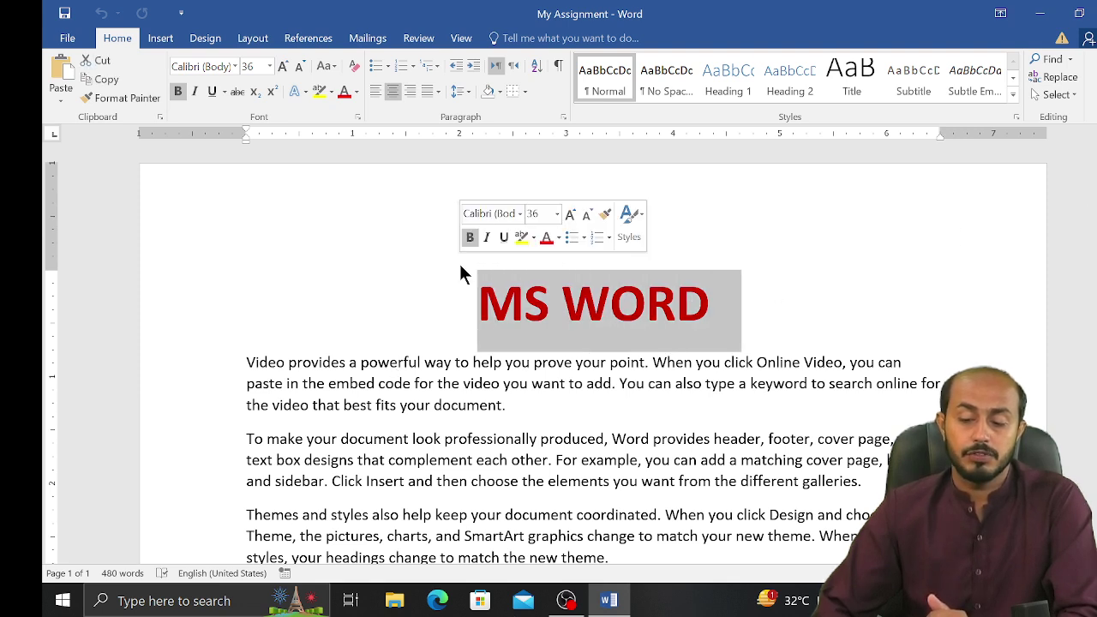
left_click(203, 67)
type("From Cartoo")
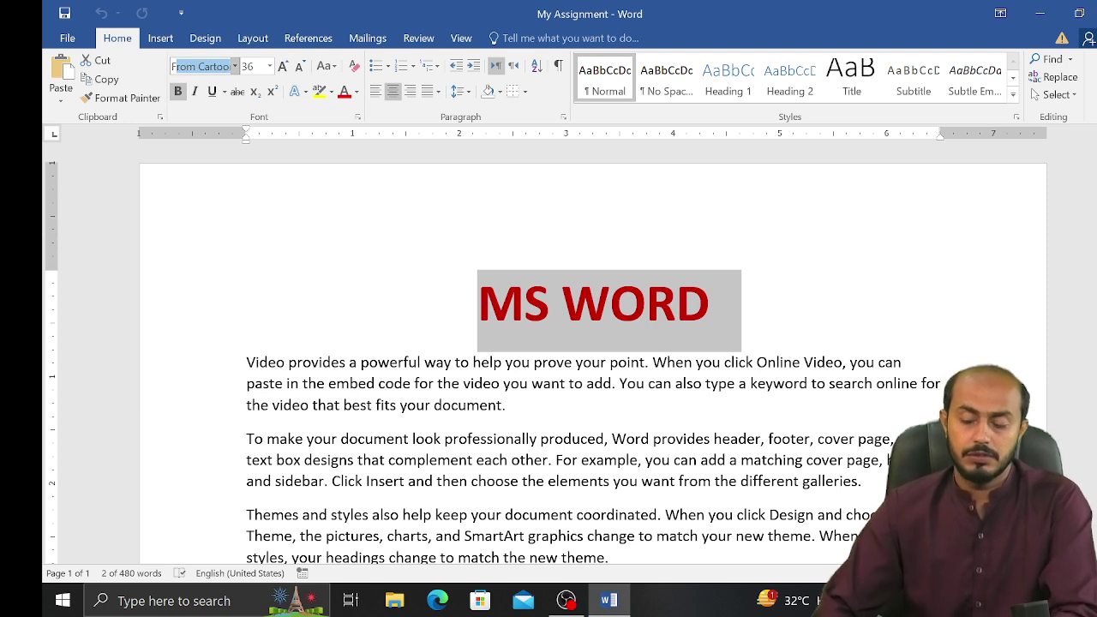
key("Return")
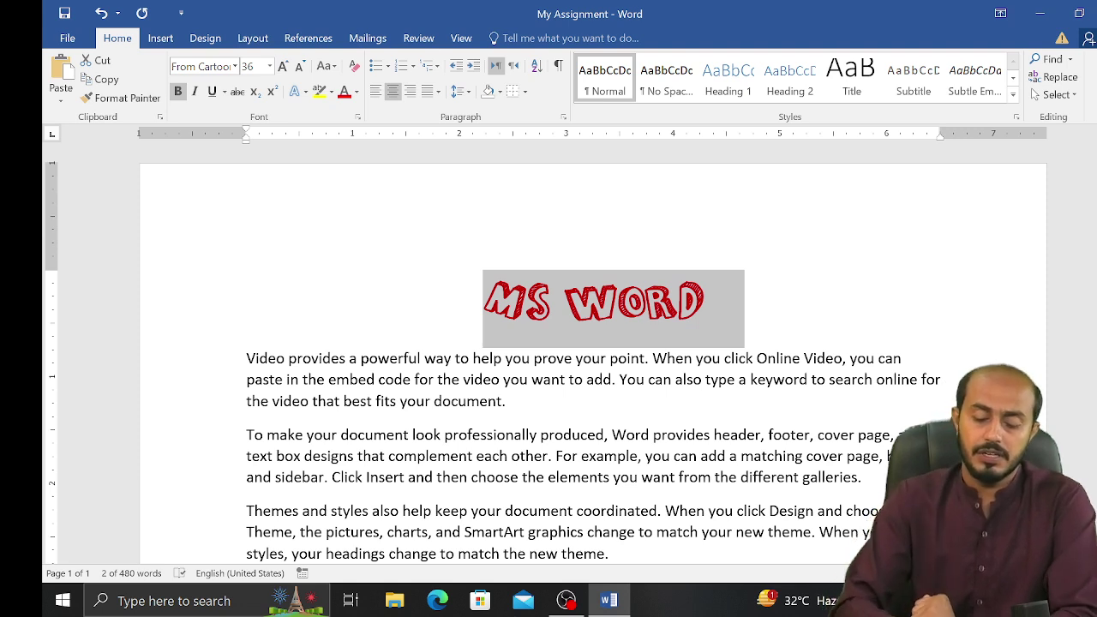
left_click(202, 67)
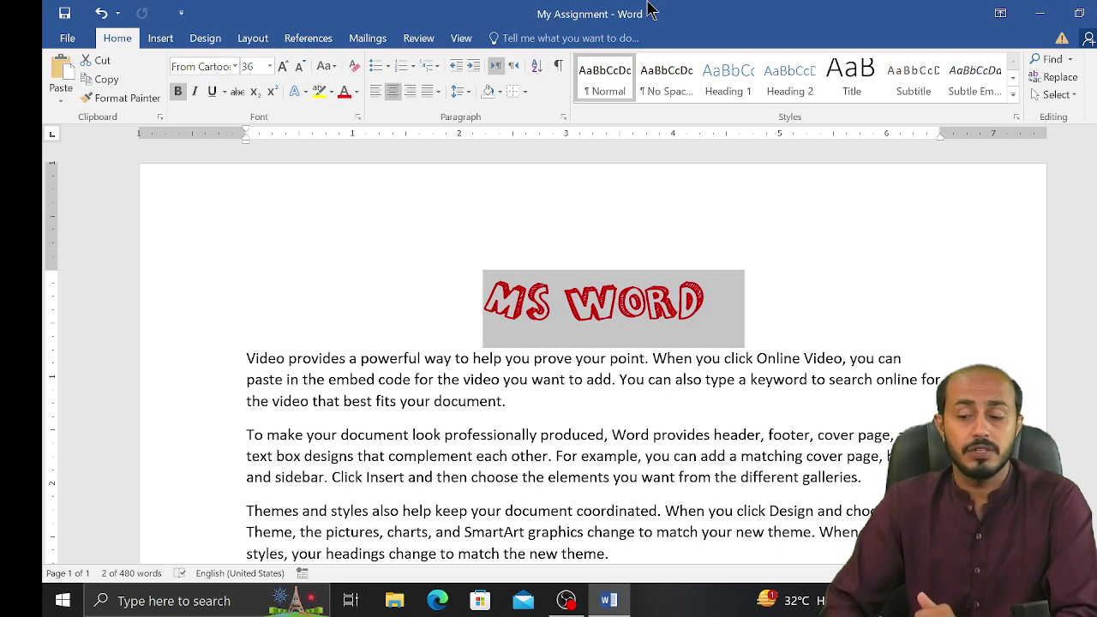
Step: Close Word and reopen My Assignment from its desktop icon
key("alt+F4")
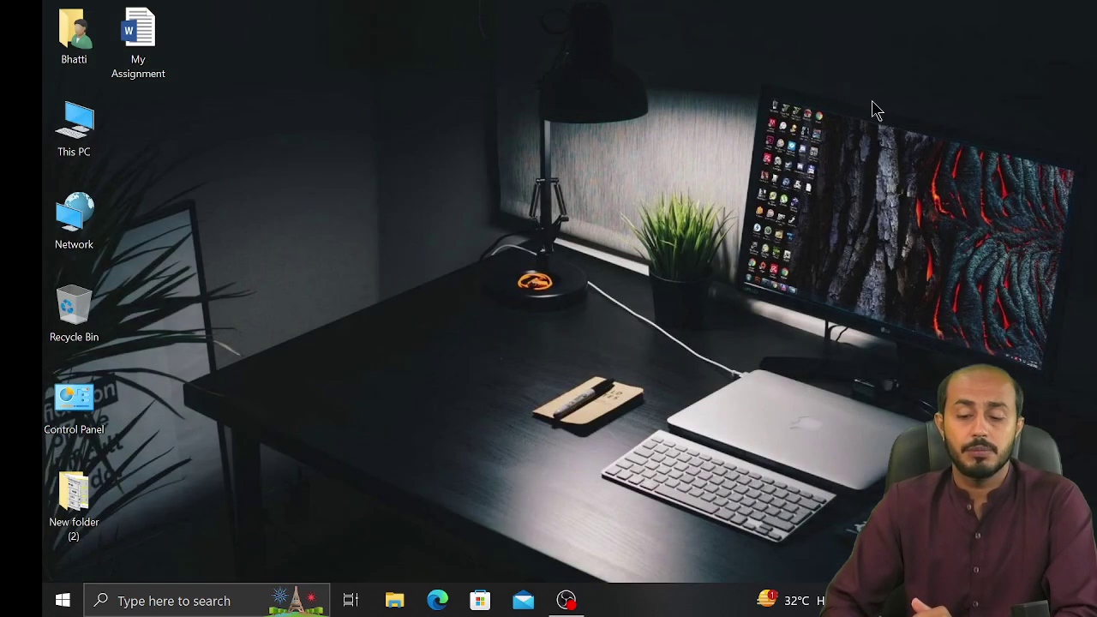
double_click(160, 52)
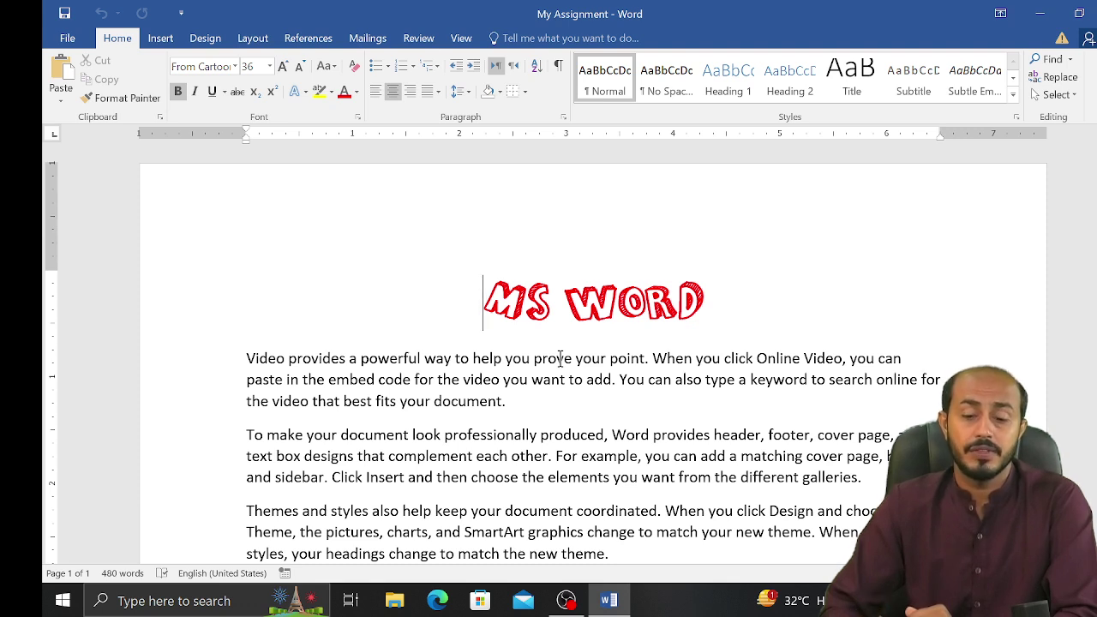
Step: Recolour the MS WORD title orange and resize it to 72 pt
double_click(631, 313)
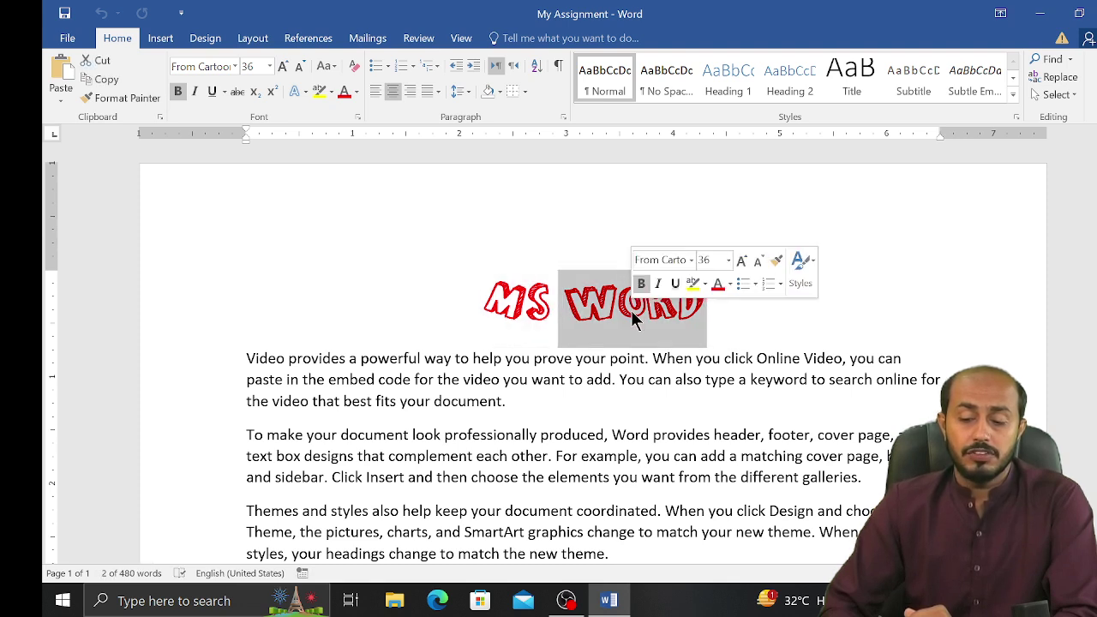
triple_click(631, 313)
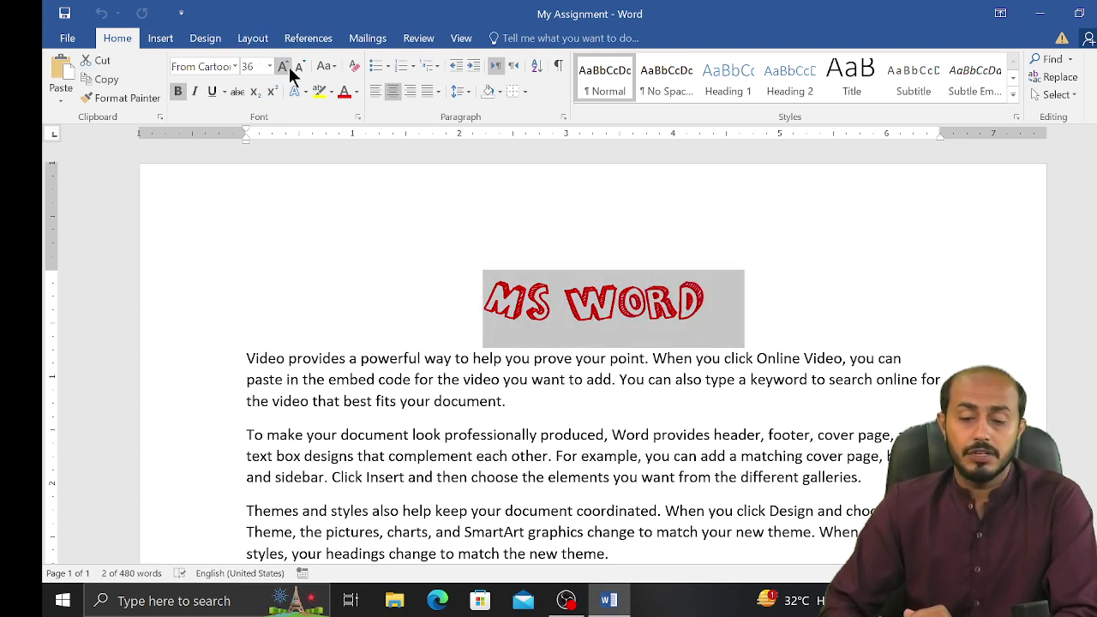
left_click(356, 92)
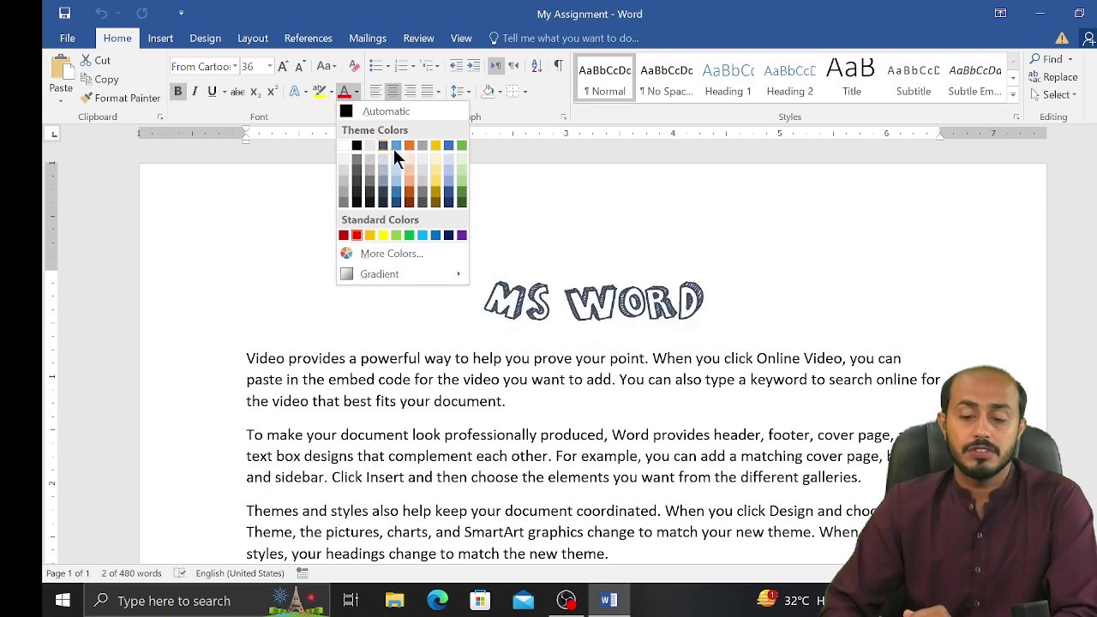
left_click(407, 146)
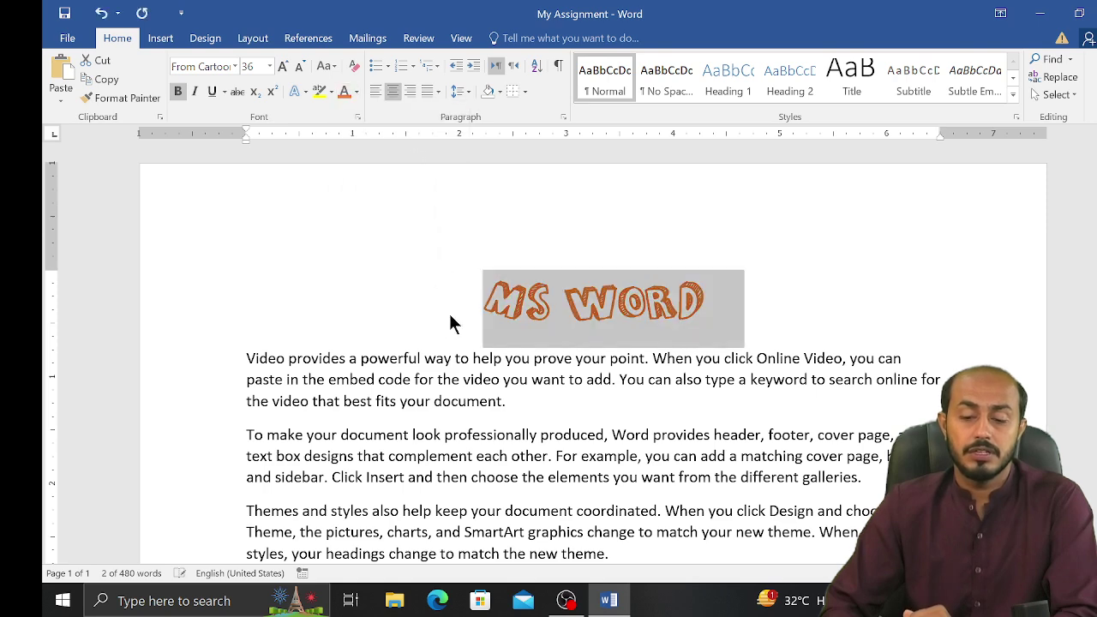
left_click(284, 66)
left_click(283, 66)
left_click(284, 65)
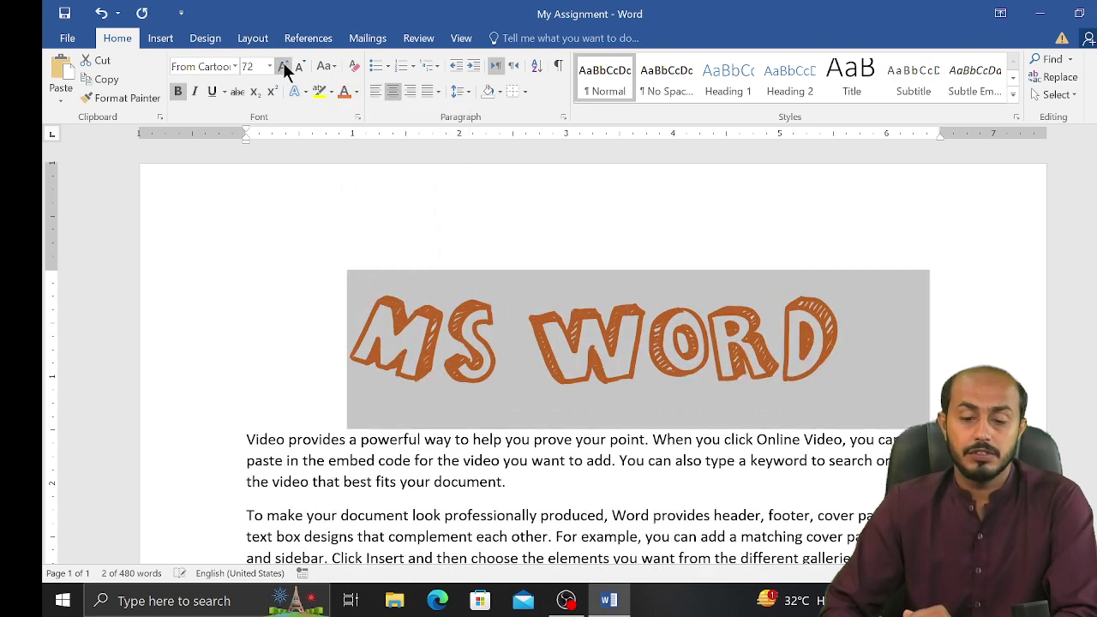
left_click(283, 65)
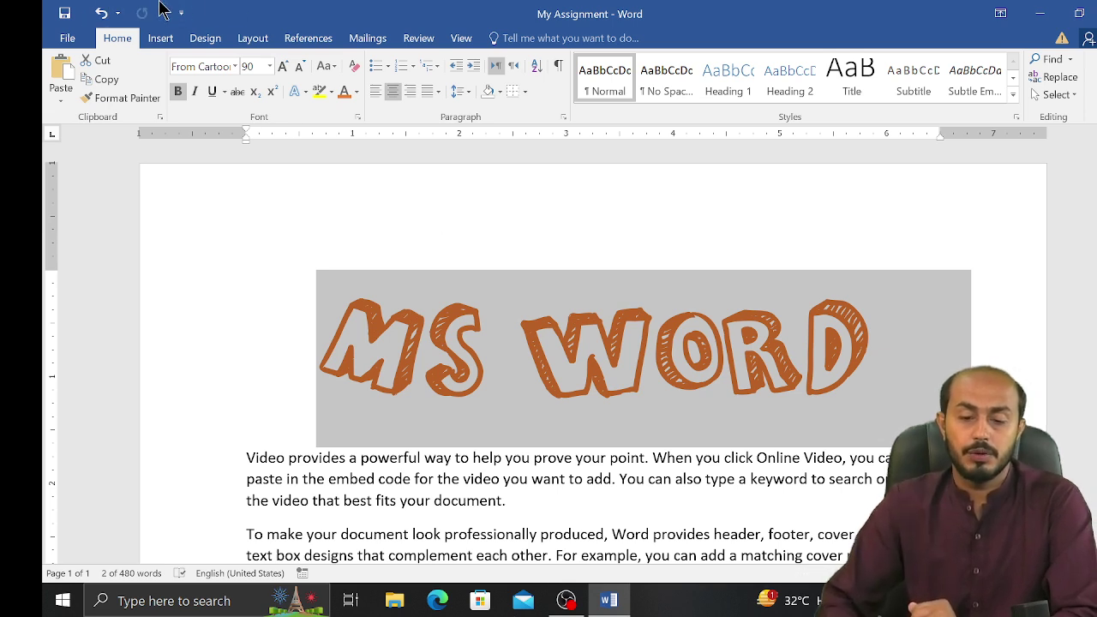
left_click(103, 14)
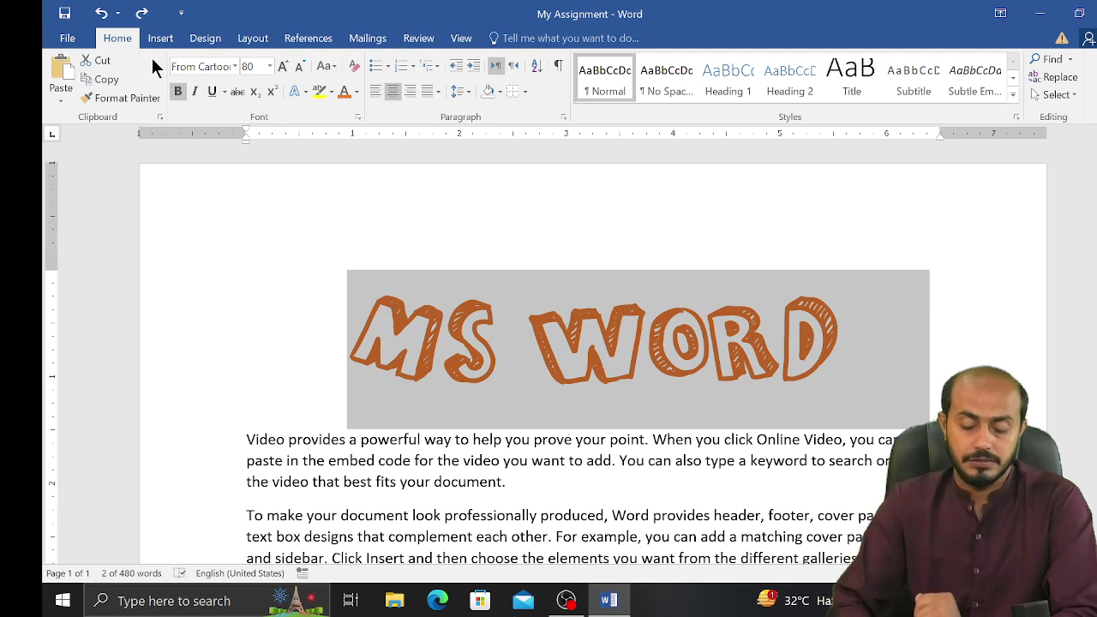
key("ctrl+z")
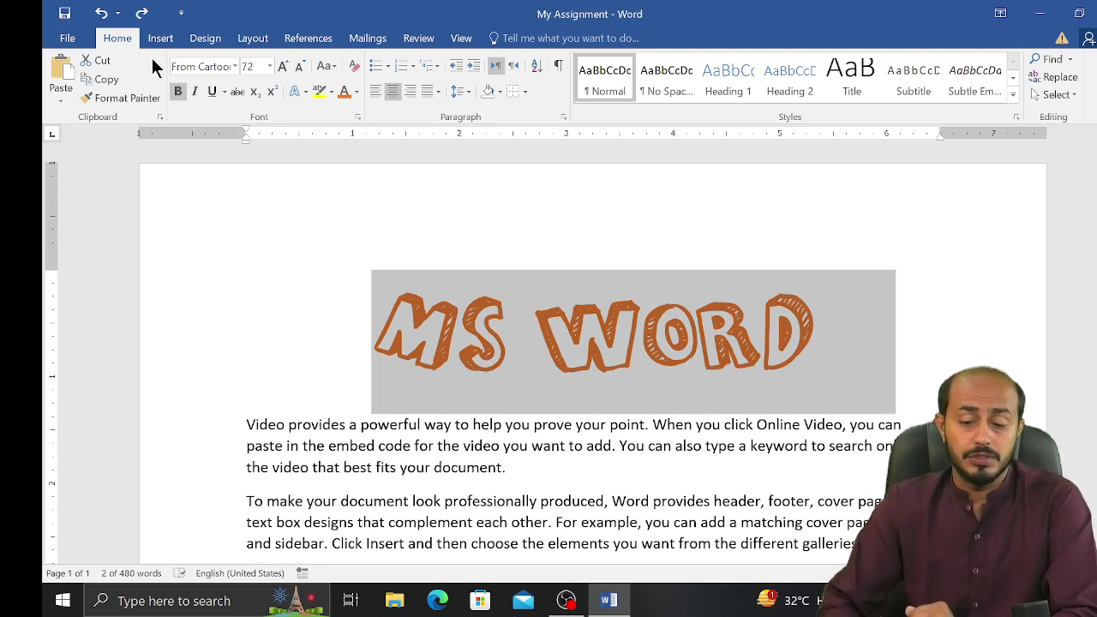
left_click(458, 352)
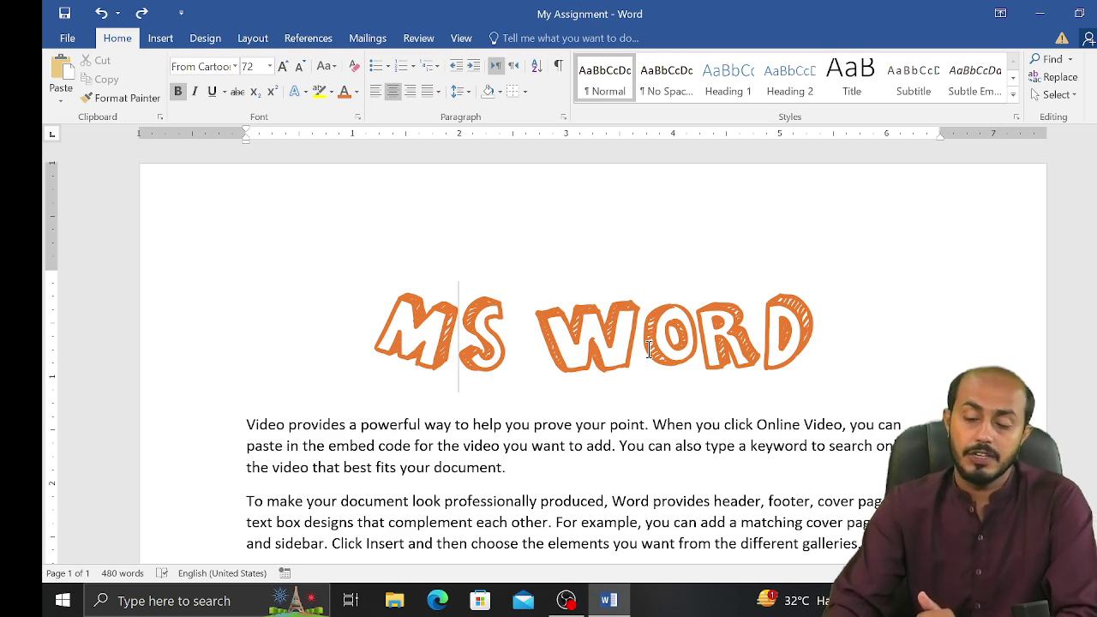
Step: Save a copy of the document as 'My Assignment update'
key("F12")
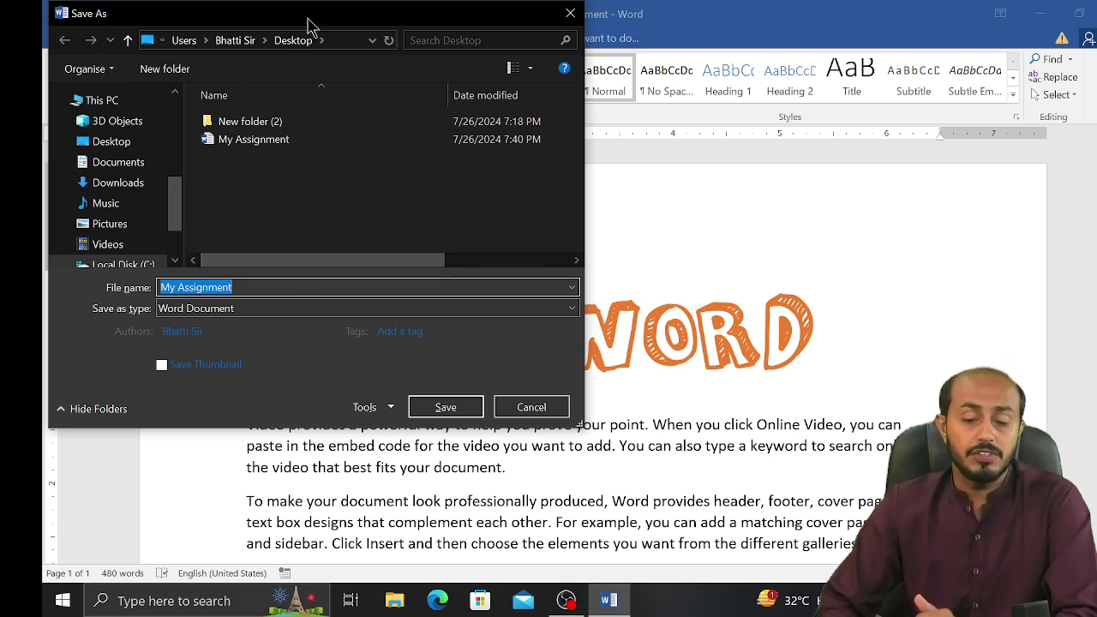
left_click(277, 287)
type("update")
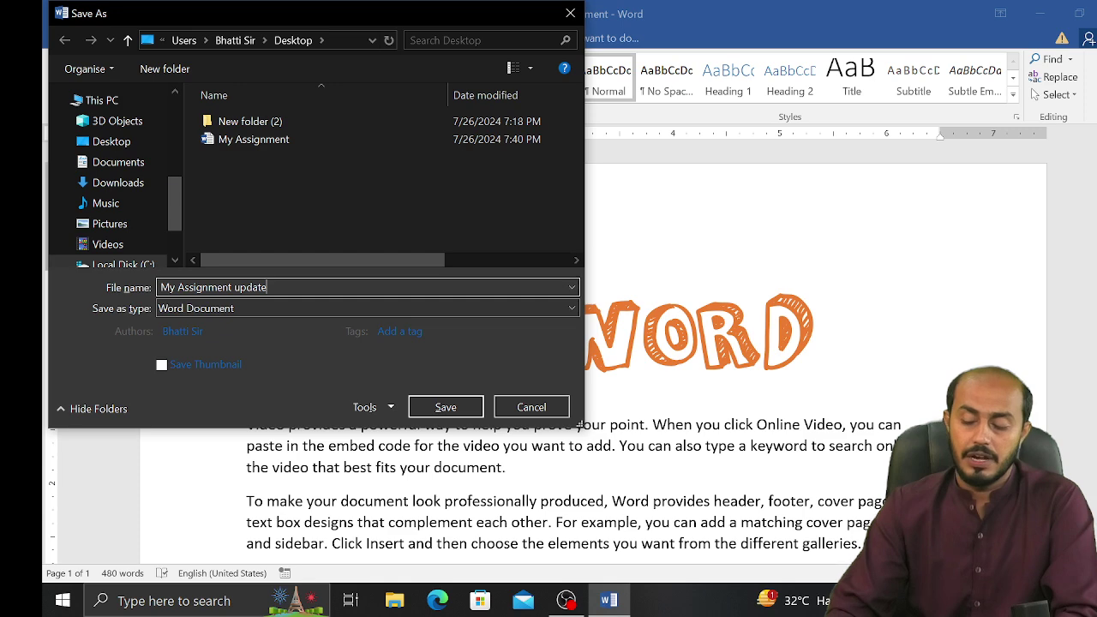
key("Return")
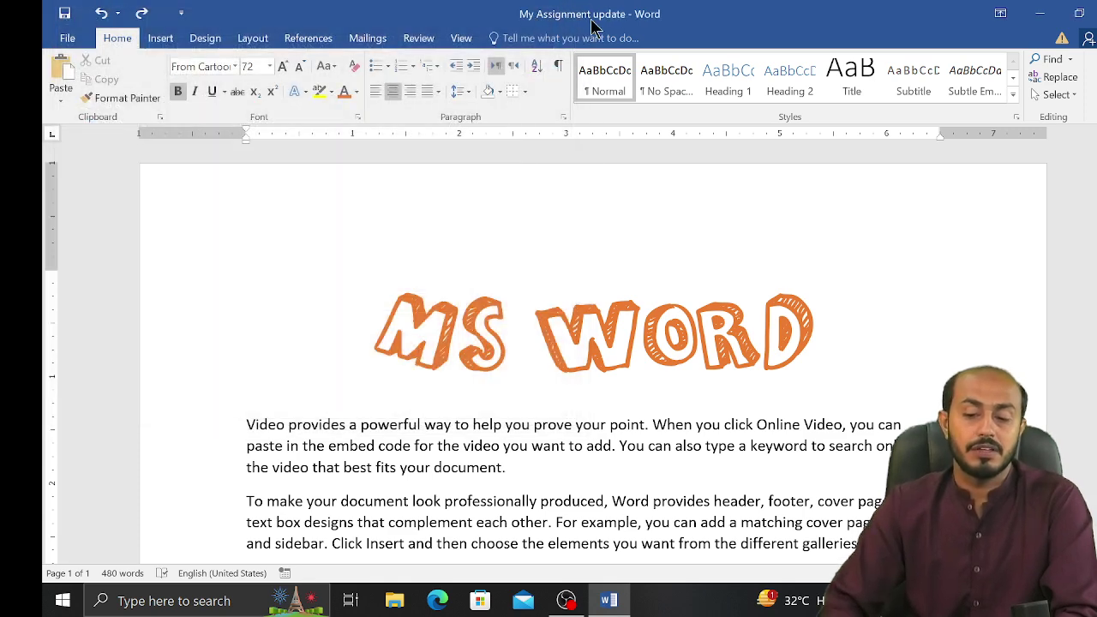
Step: Close Word and reopen the original My Assignment from the desktop
key("alt+F4")
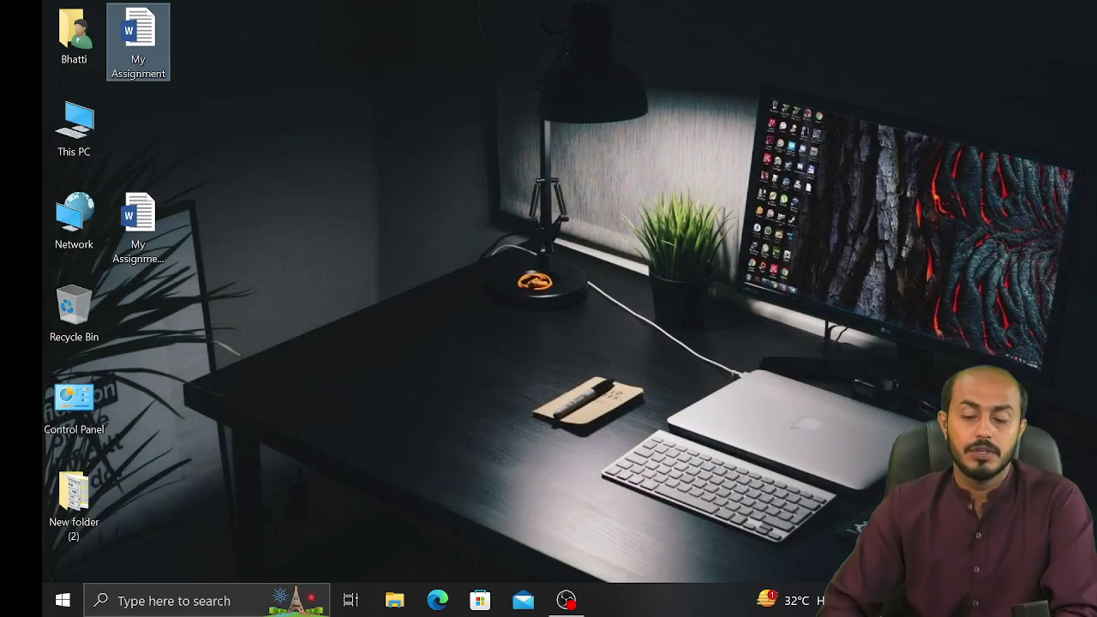
left_click(492, 137)
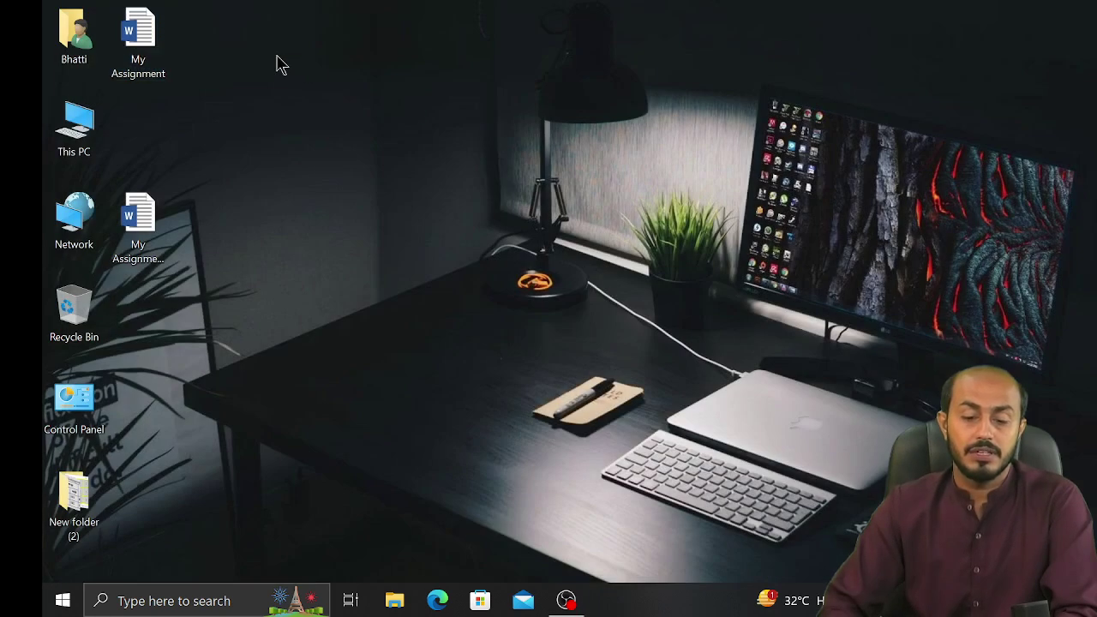
double_click(167, 62)
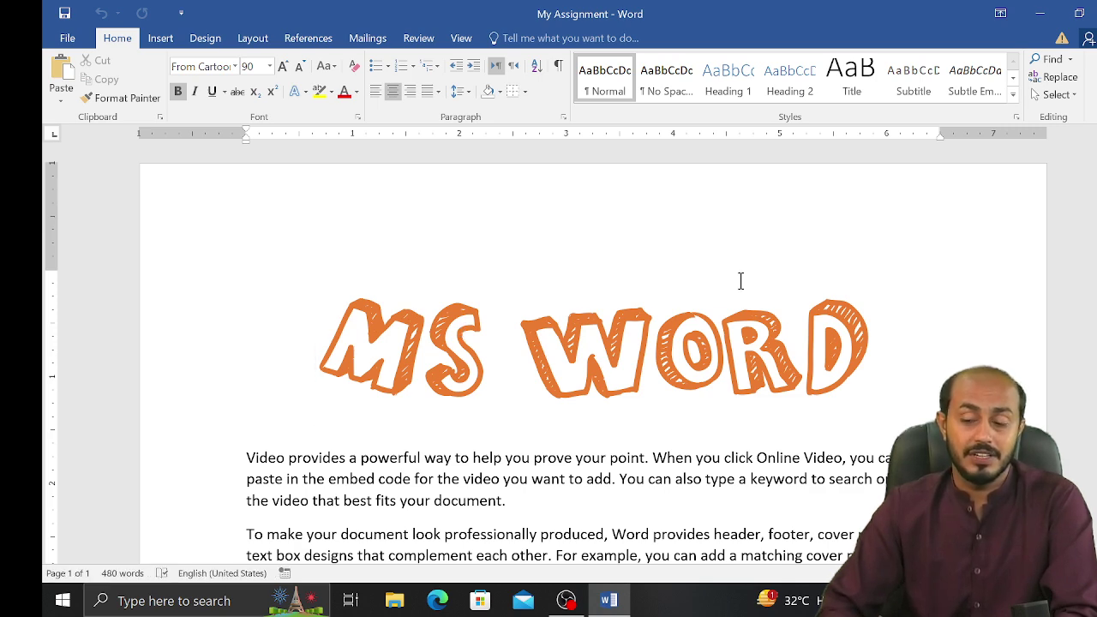
Step: Close the original, view the My Assignment update copy, then reopen the original My Assignment
key("alt+F4")
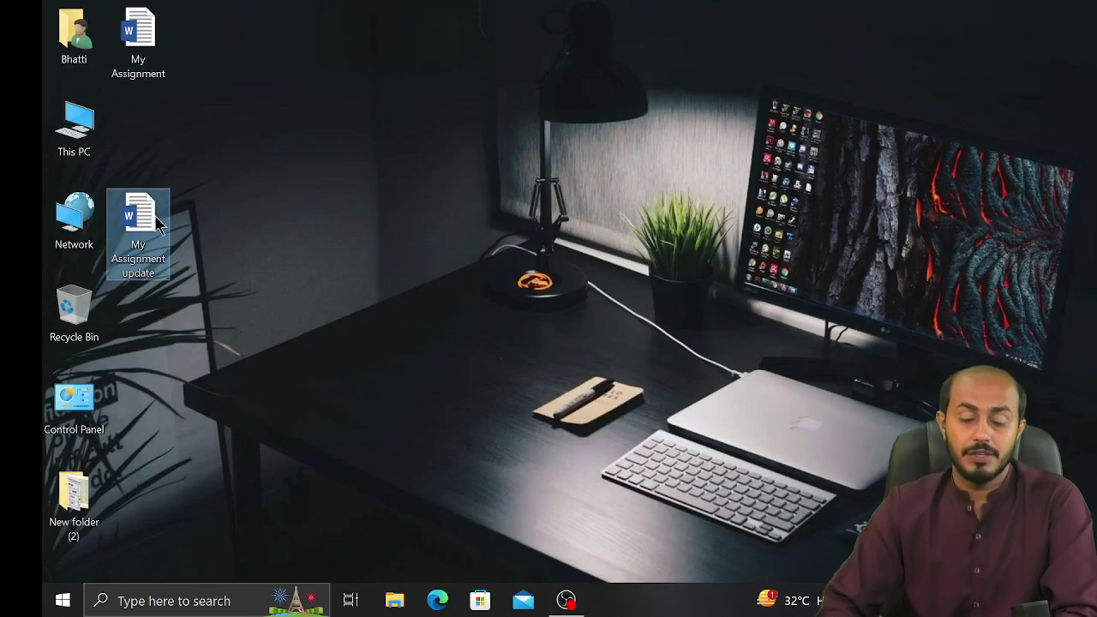
double_click(157, 221)
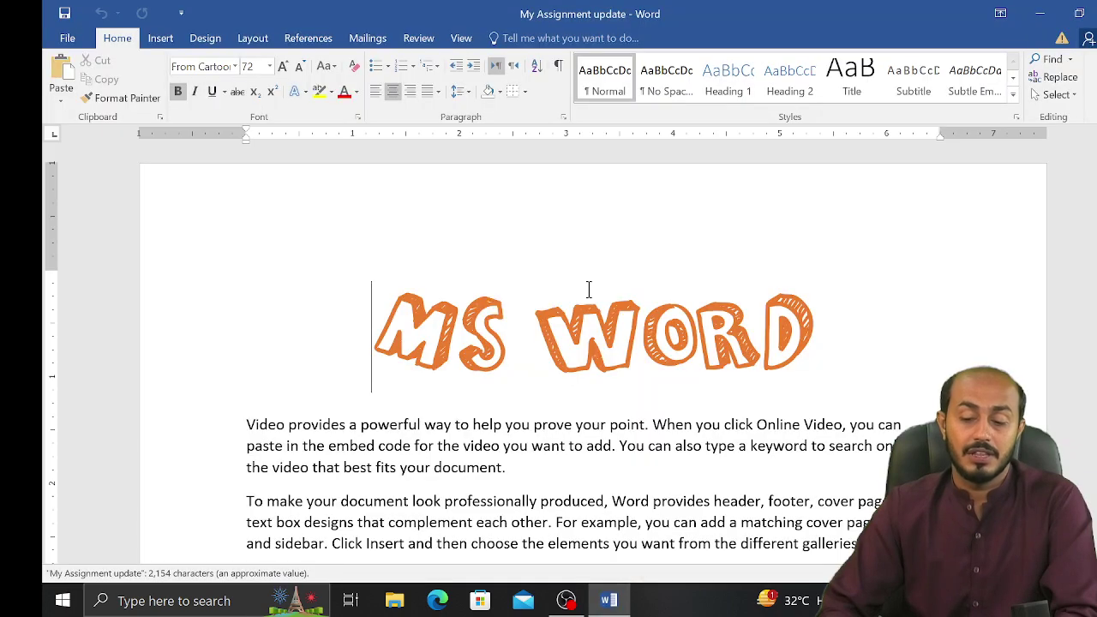
key("alt+F4")
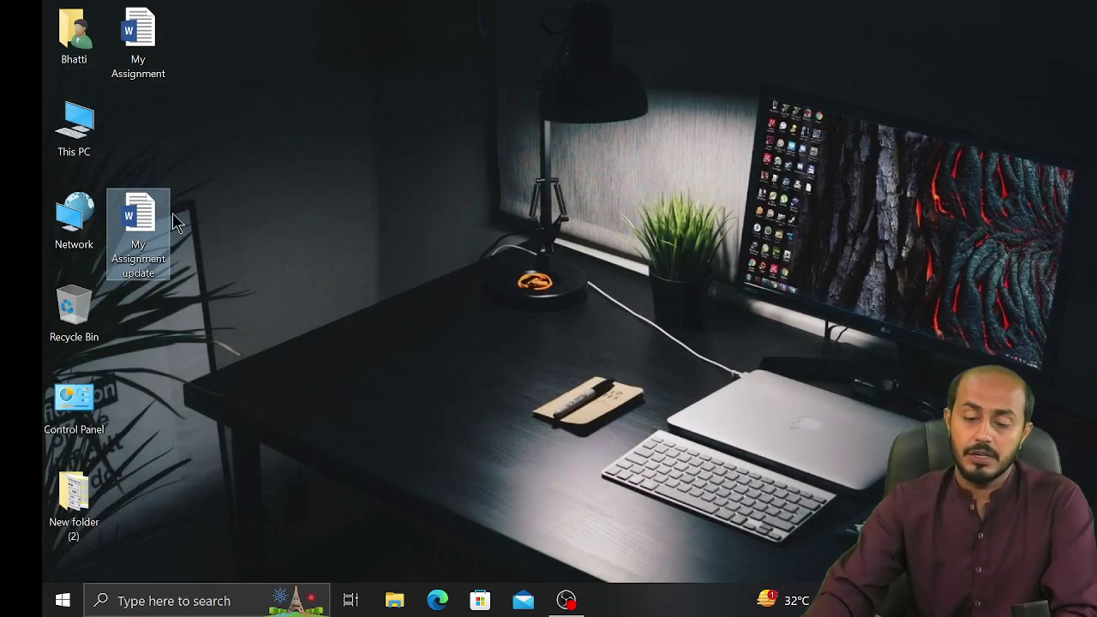
key("Delete")
double_click(158, 77)
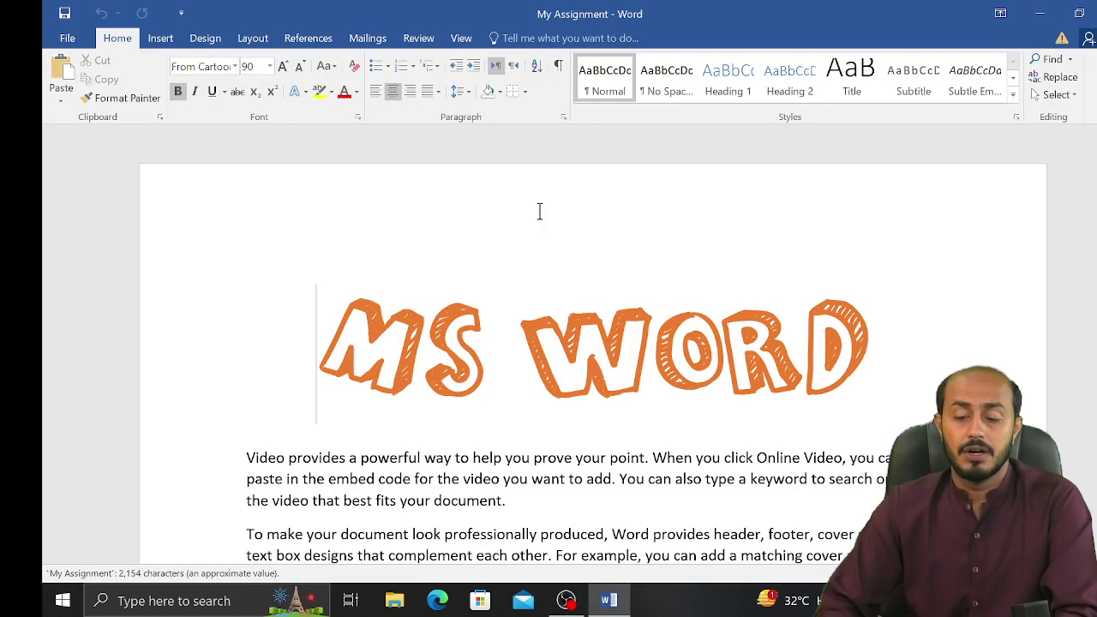
Step: Set the MS WORD heading to the Forte font in dark blue
double_click(738, 339)
triple_click(738, 339)
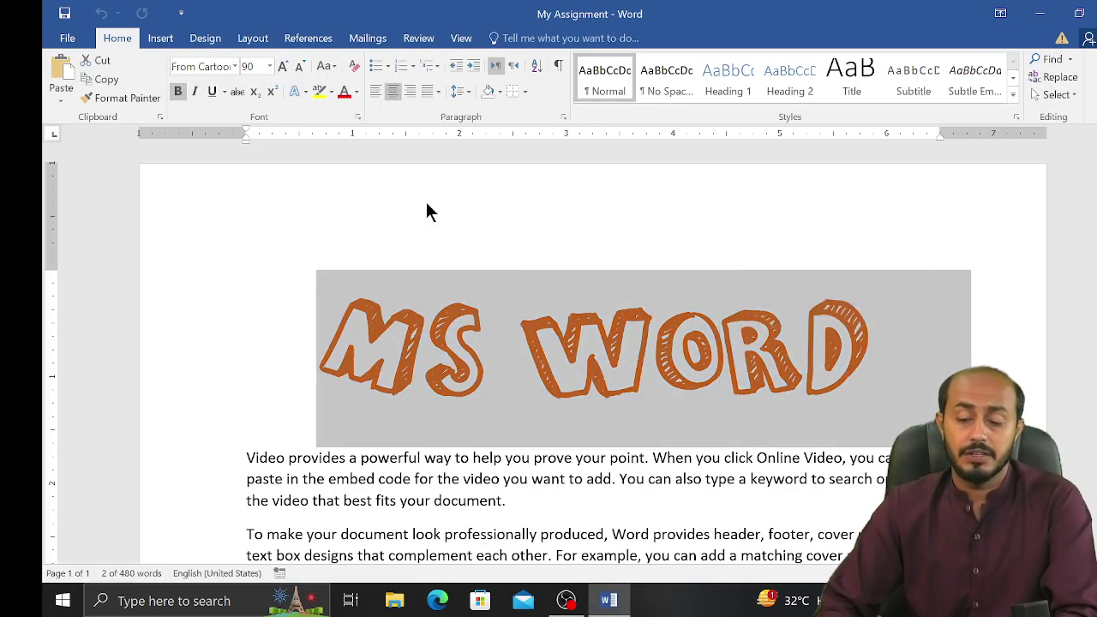
left_click(211, 66)
type("Fo")
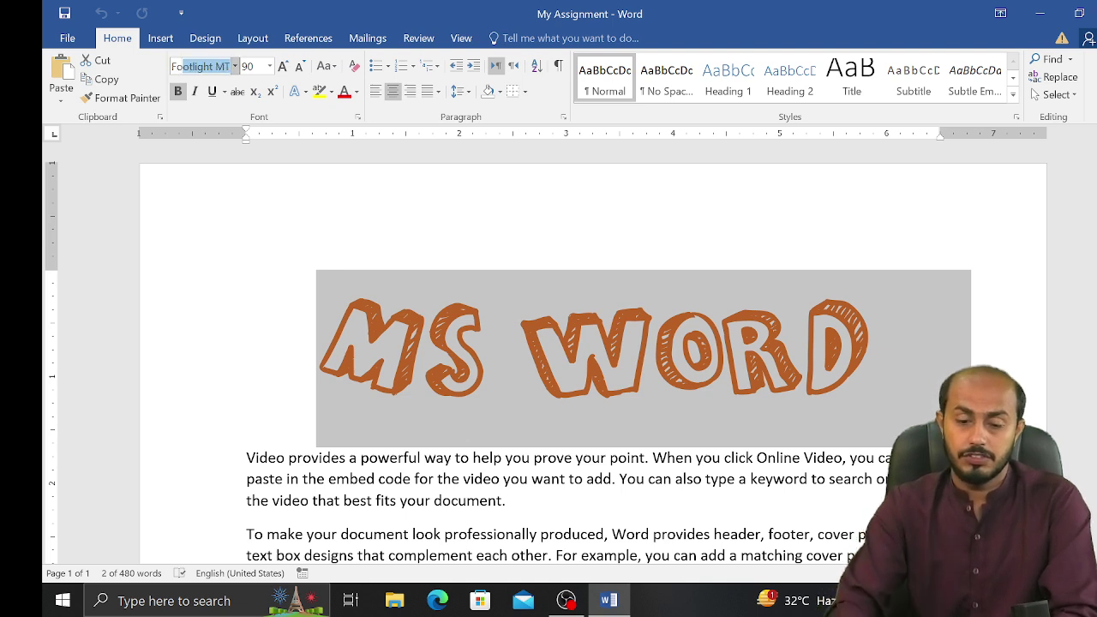
type("rte")
key("Return")
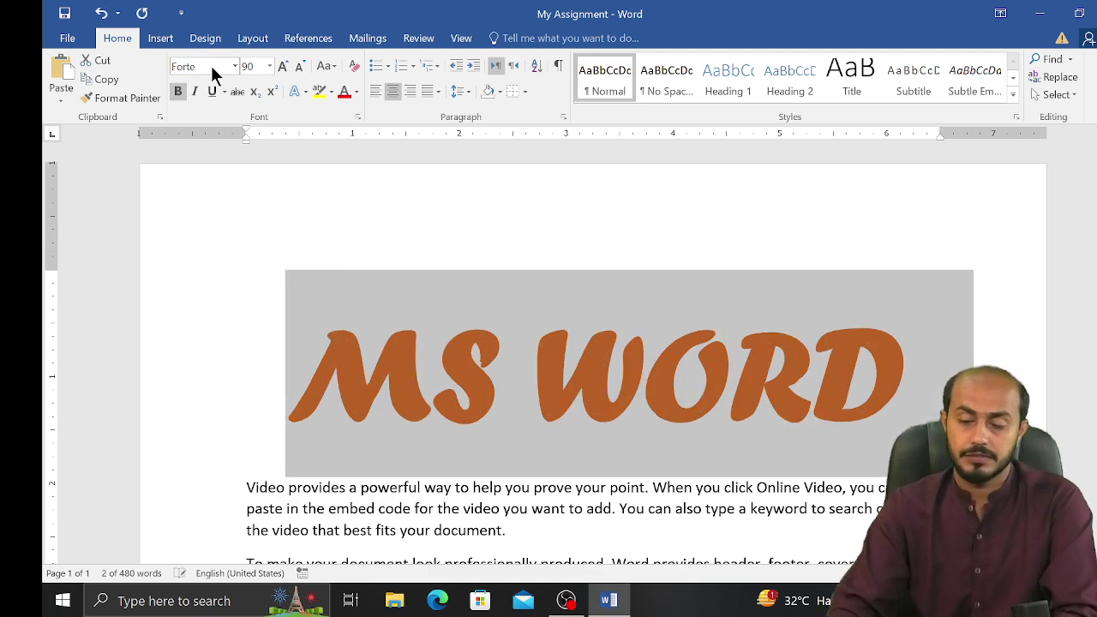
left_click(357, 91)
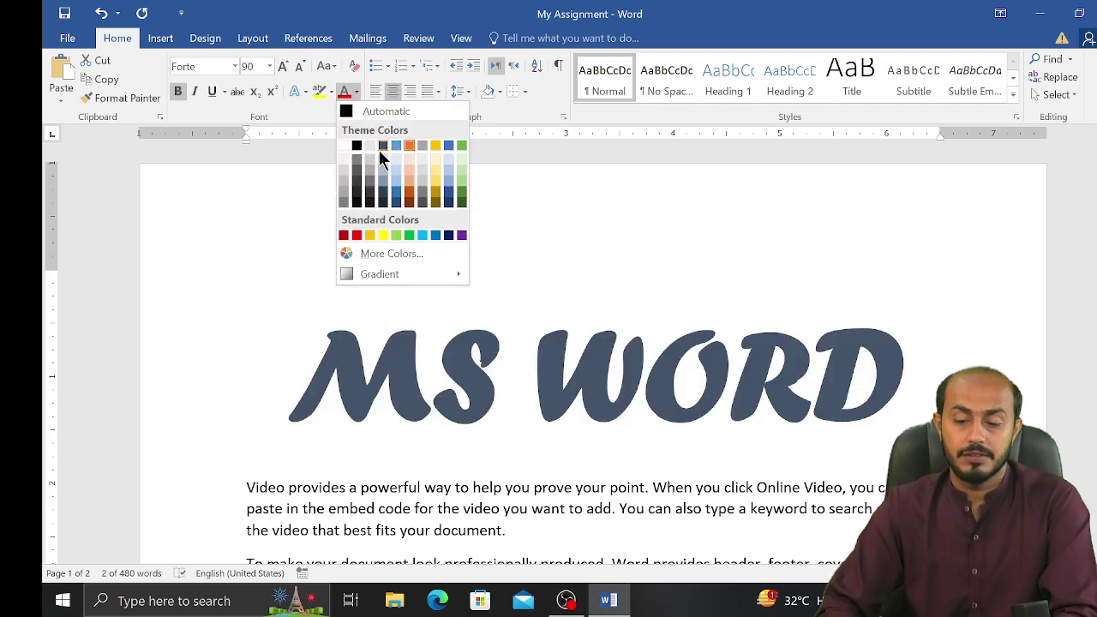
left_click(379, 150)
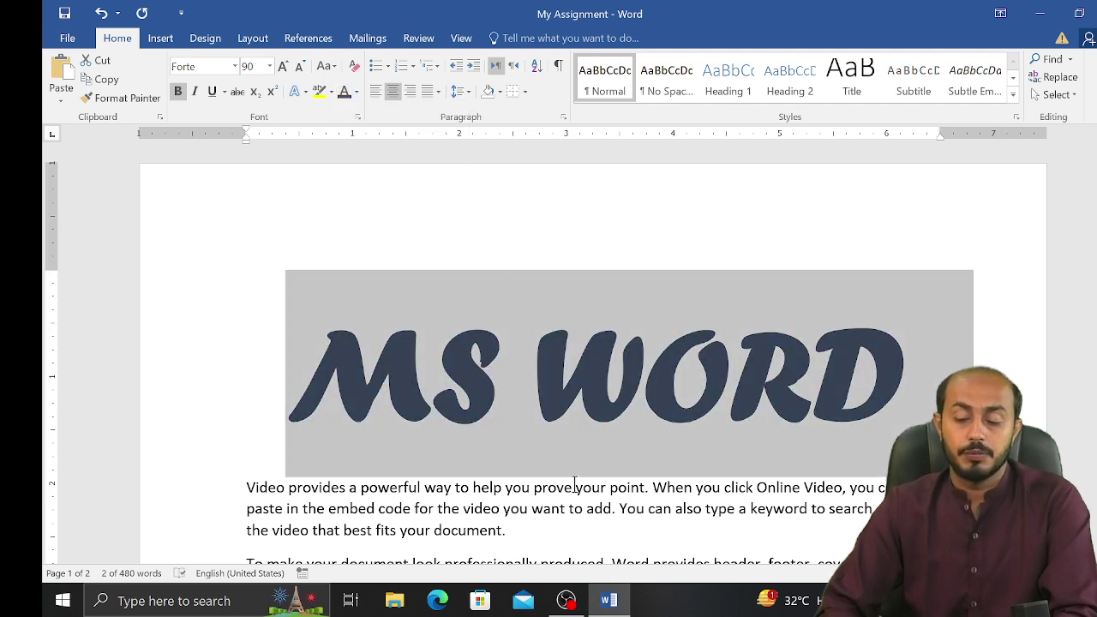
Step: Bold the body text from "your point." through "You"
left_click(575, 483)
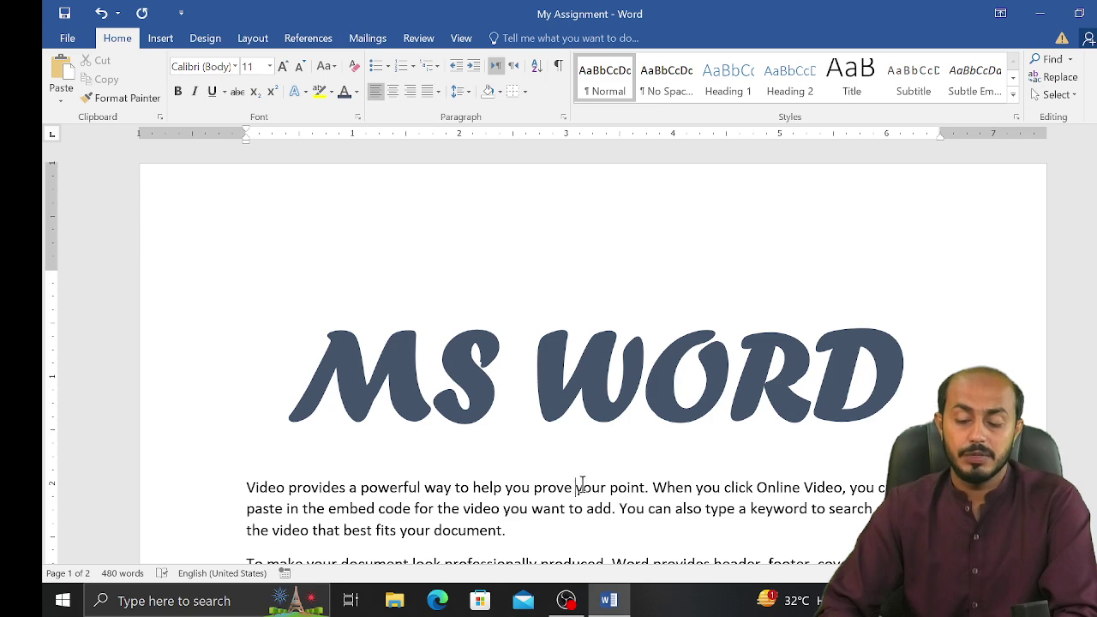
left_click_drag(579, 487, 643, 508)
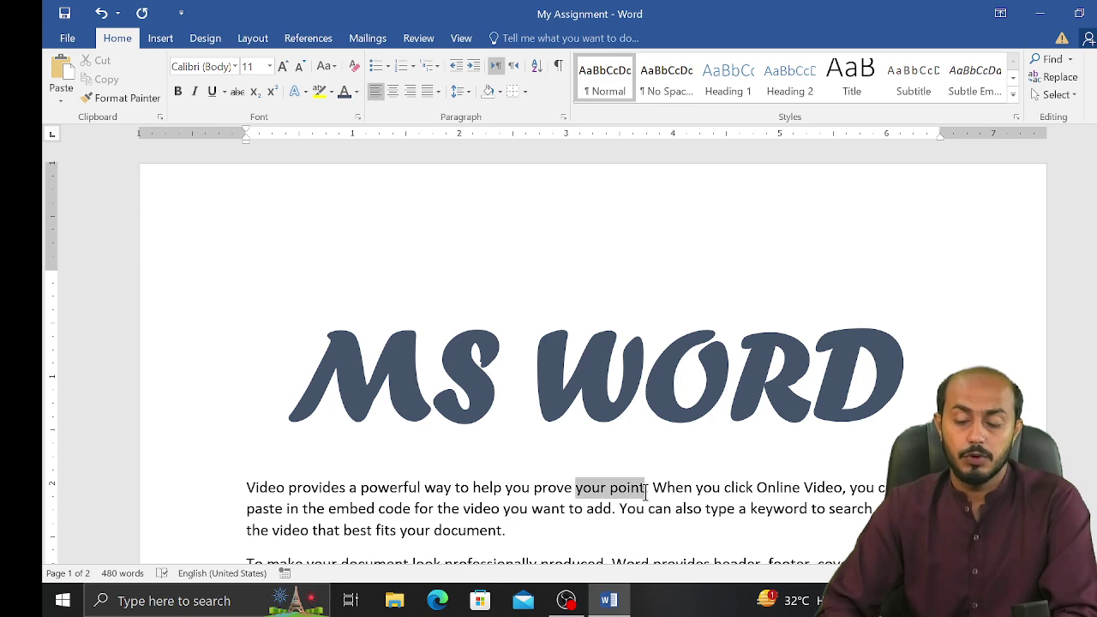
left_click(185, 93)
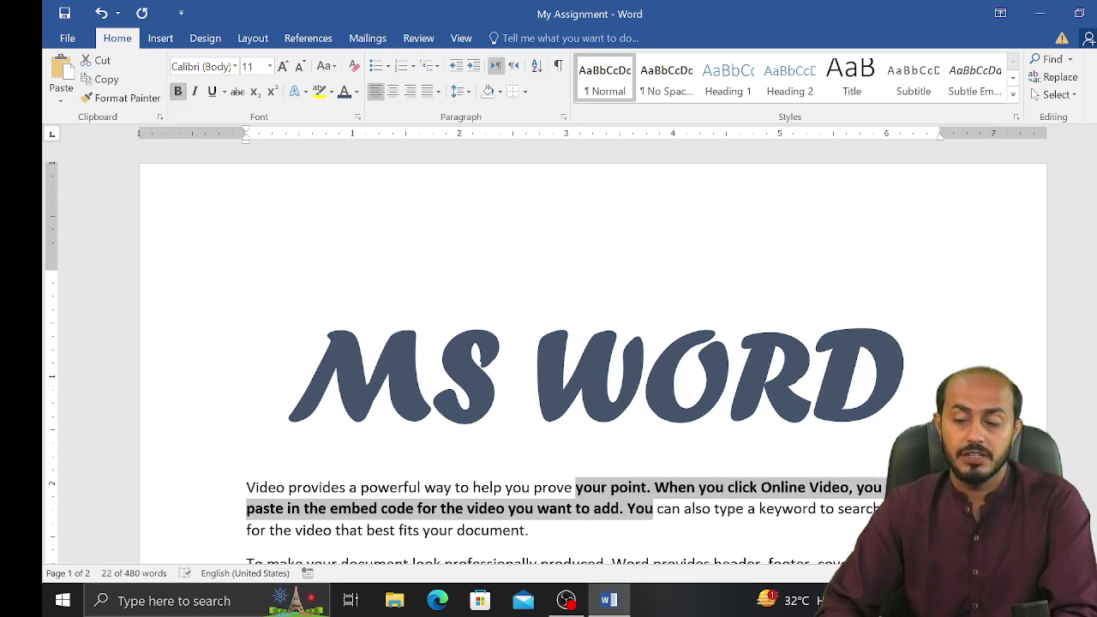
left_click_drag(1090, 172, 1090, 199)
Step: Type 'My name is xyz' on page 2, save as 'My Assignment update', and close Word
left_click(516, 512)
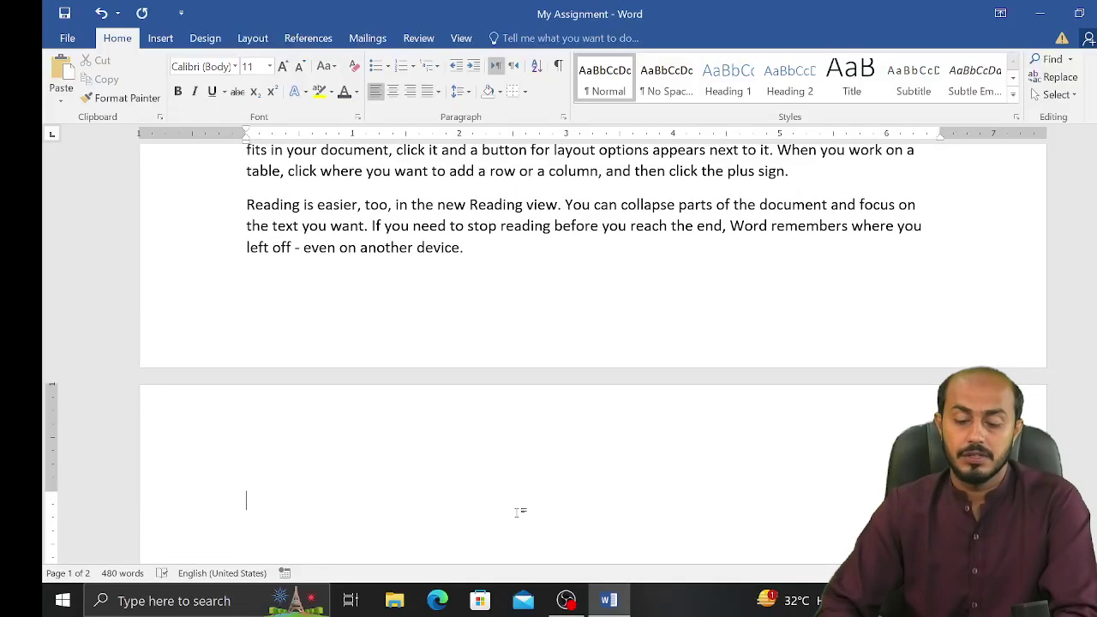
type("my")
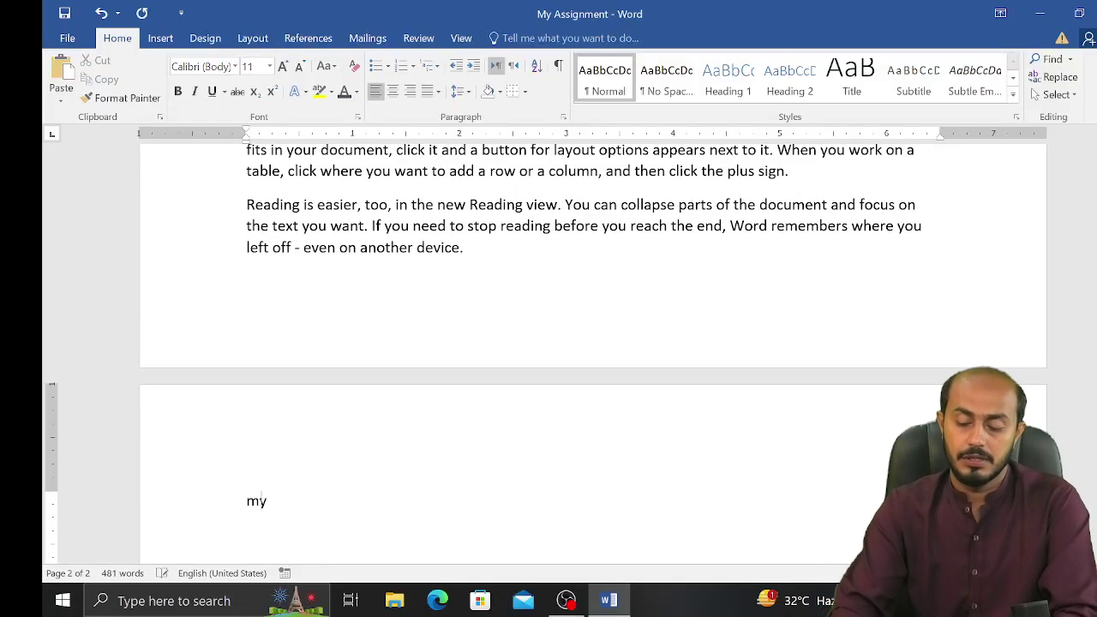
type("My name is xyz")
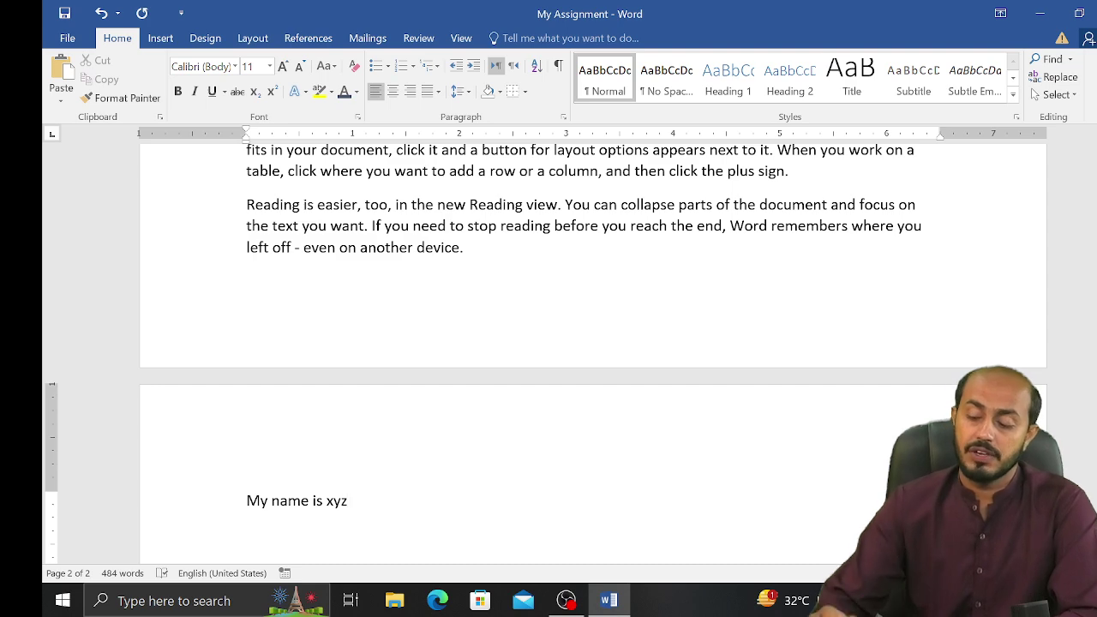
key("F12")
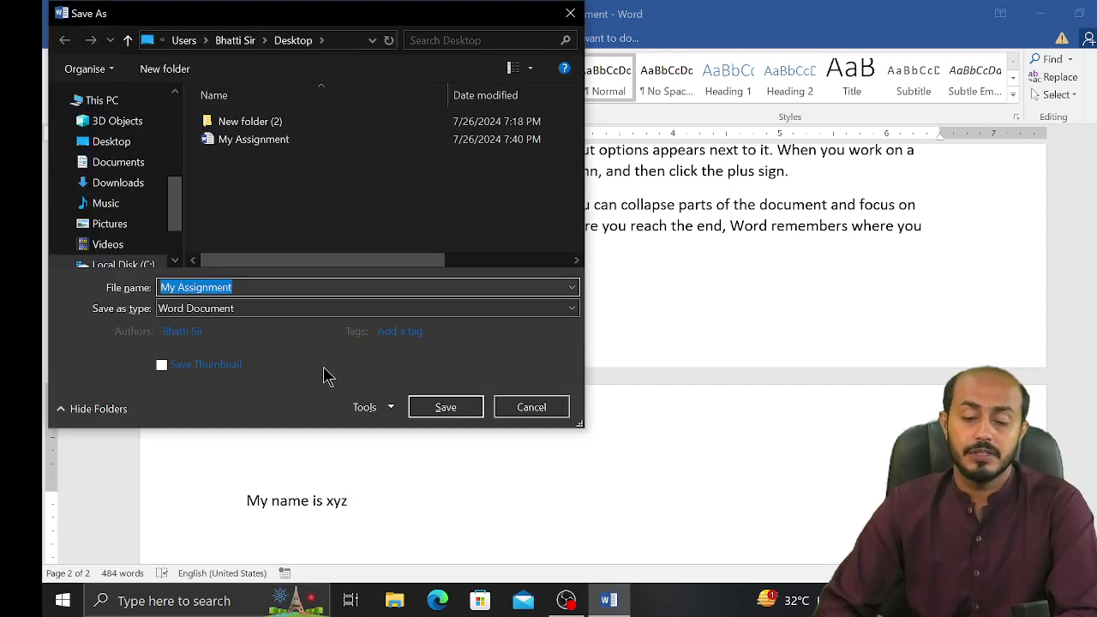
left_click(291, 289)
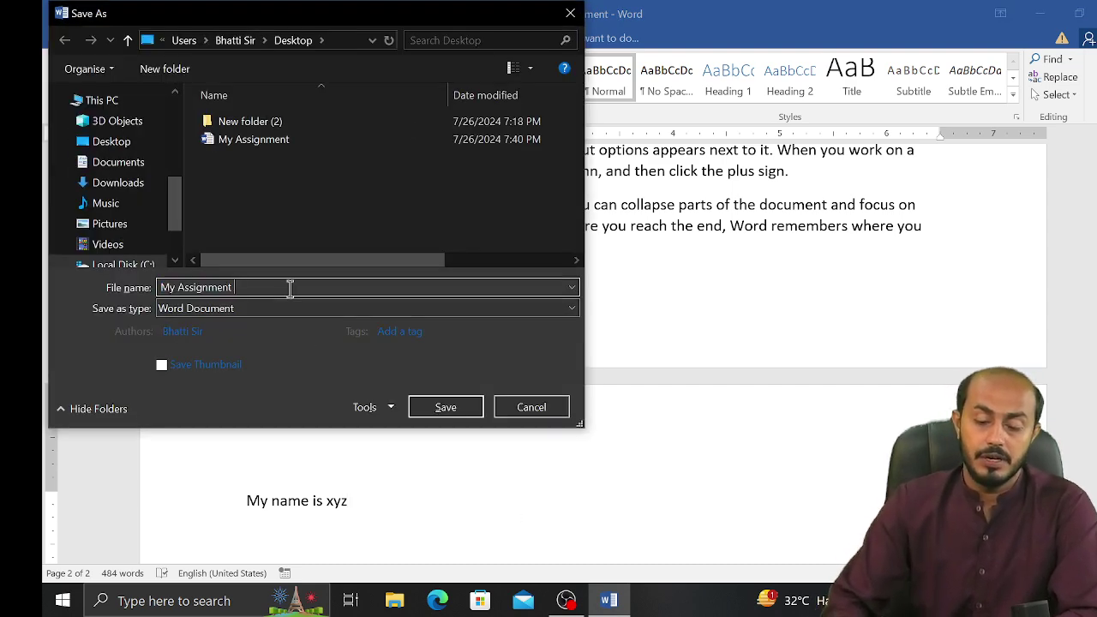
type("updat")
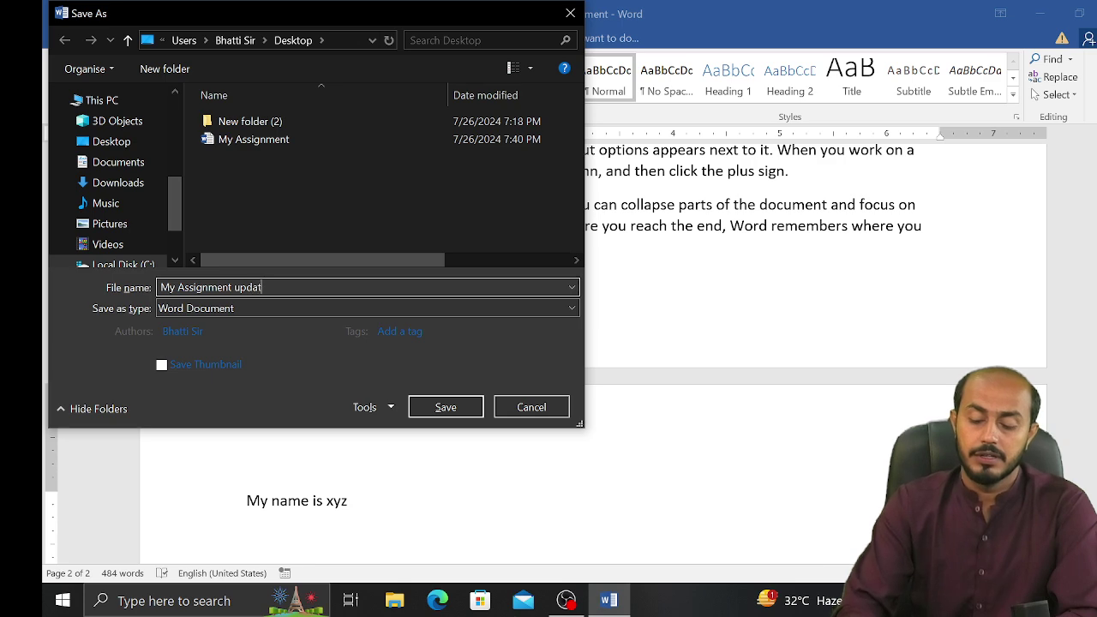
type("e")
left_click(454, 410)
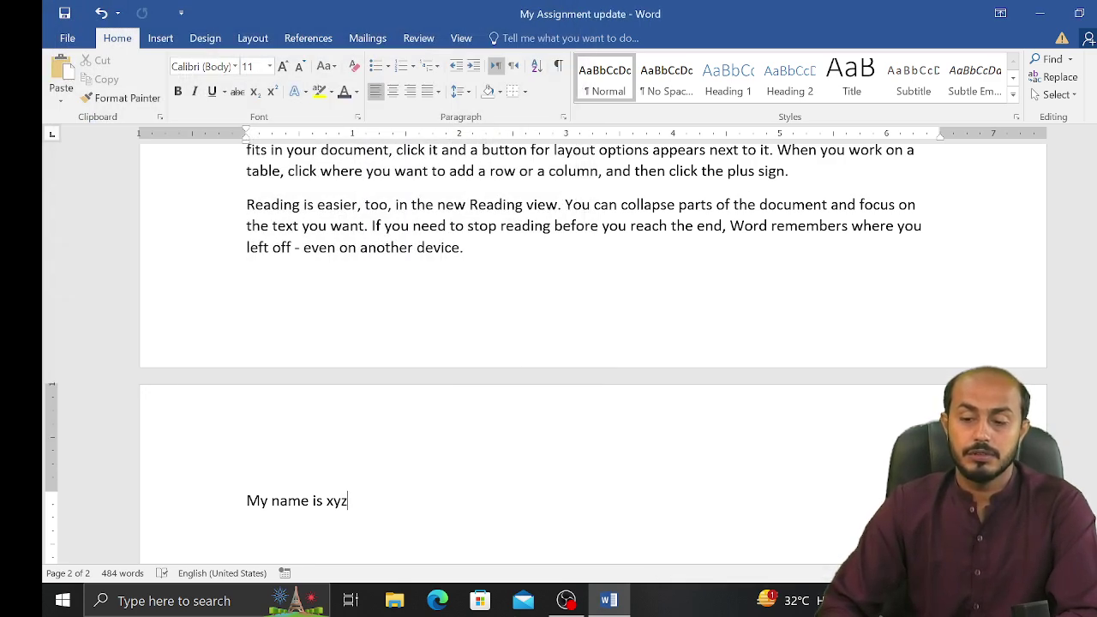
key("alt+F4")
left_click(570, 180)
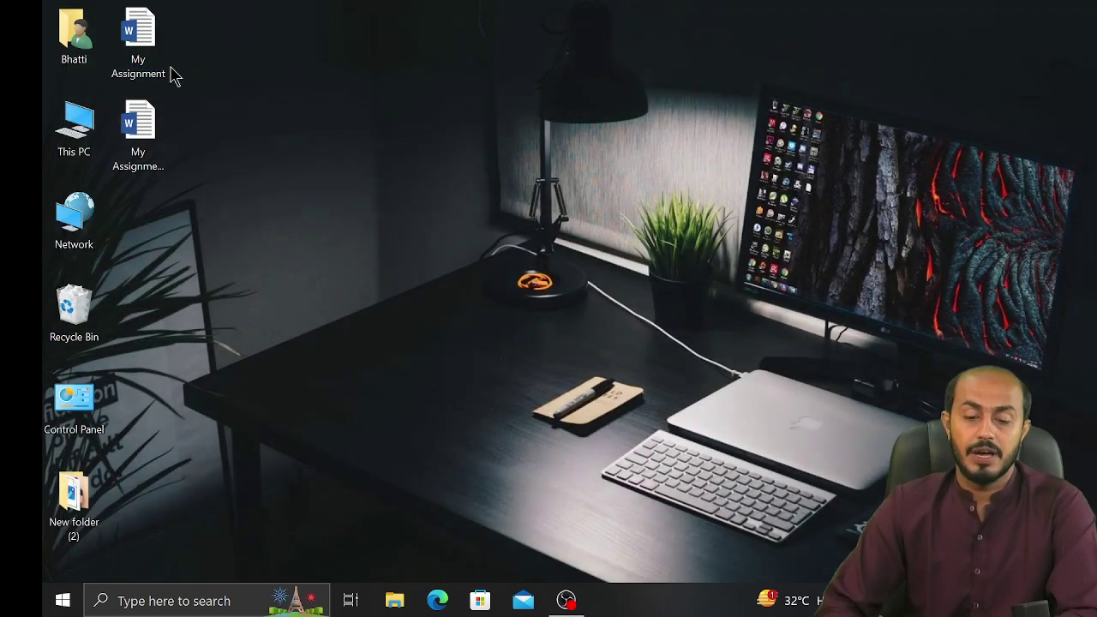
Step: Reopen the original My Assignment and scroll through its single page with the orange title
mouse_move(156, 64)
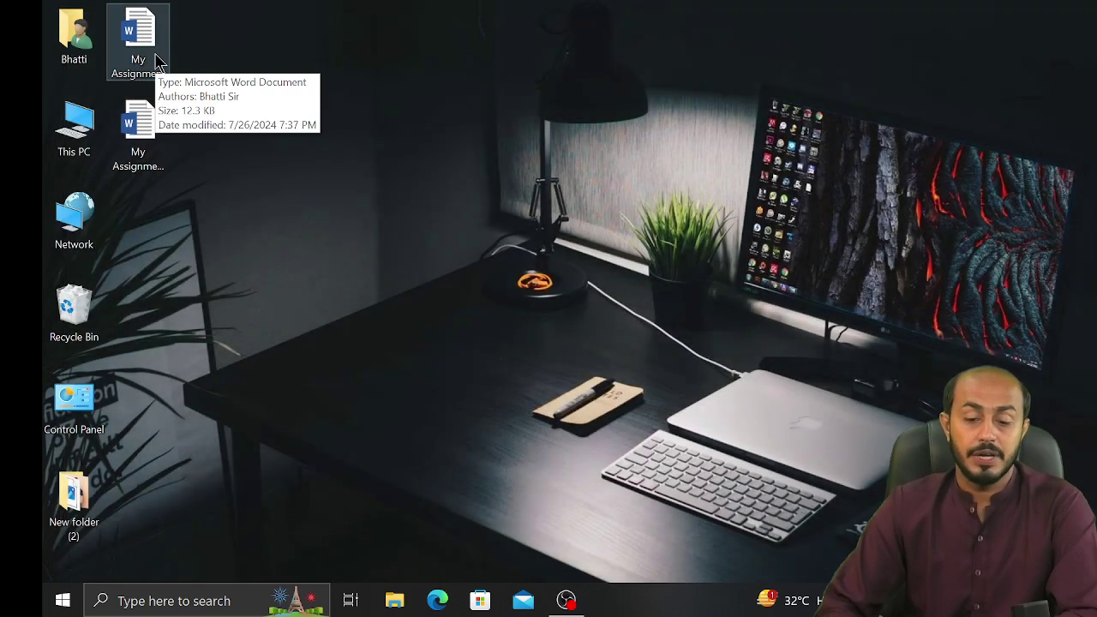
mouse_move(142, 121)
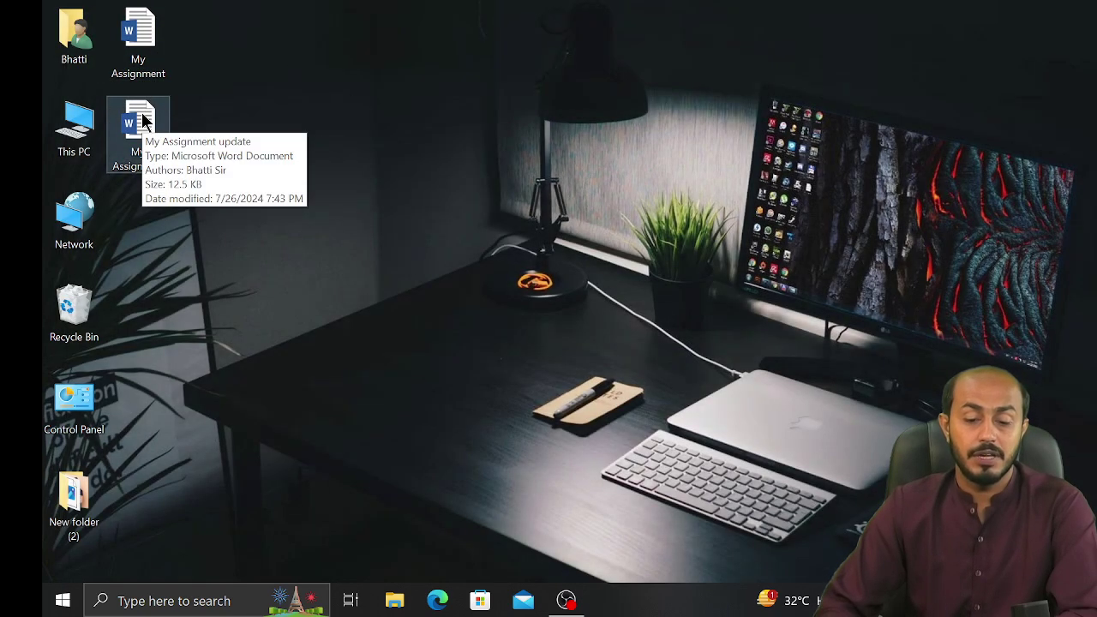
double_click(143, 67)
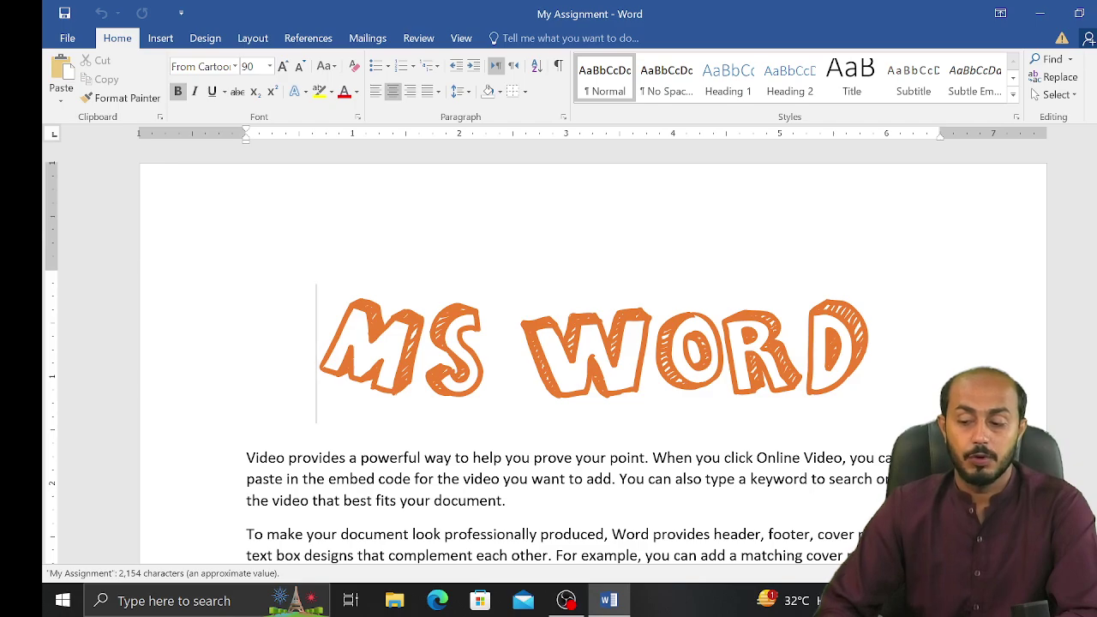
scroll(546, 363, "down", 6)
scroll(546, 364, "down", 3)
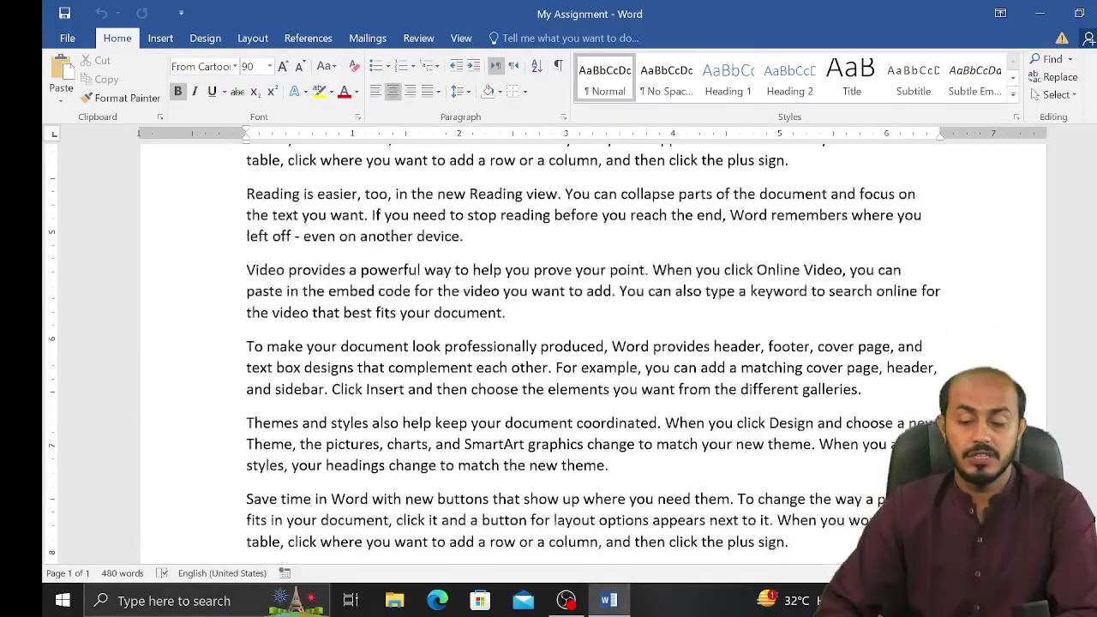
scroll(546, 363, "down", 5)
scroll(545, 364, "down", 1)
scroll(546, 363, "up", 3)
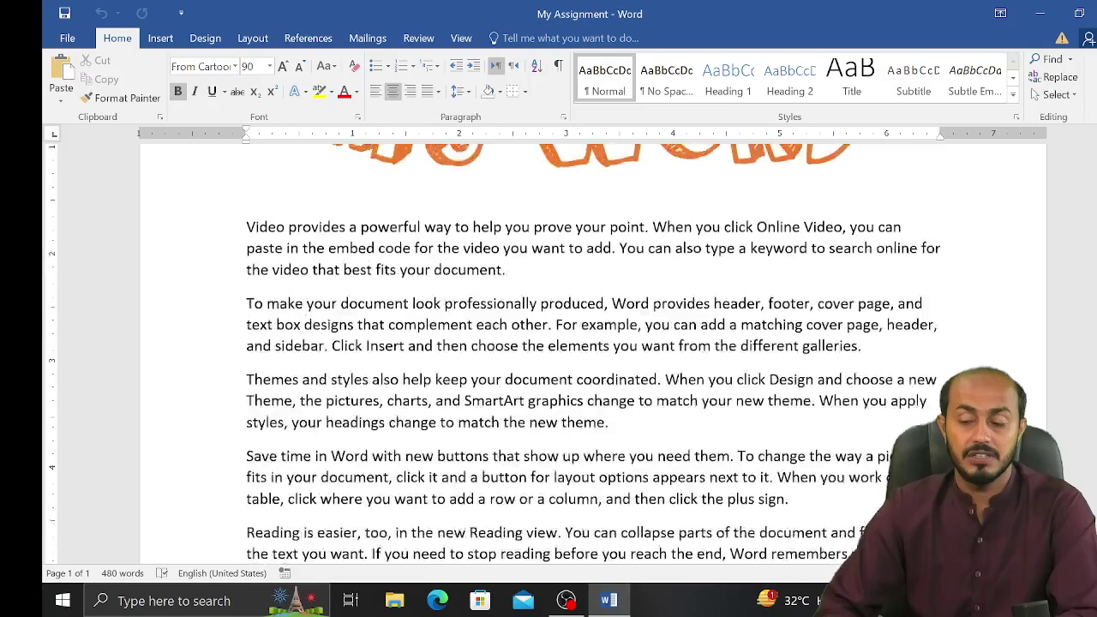
scroll(546, 363, "up", 4)
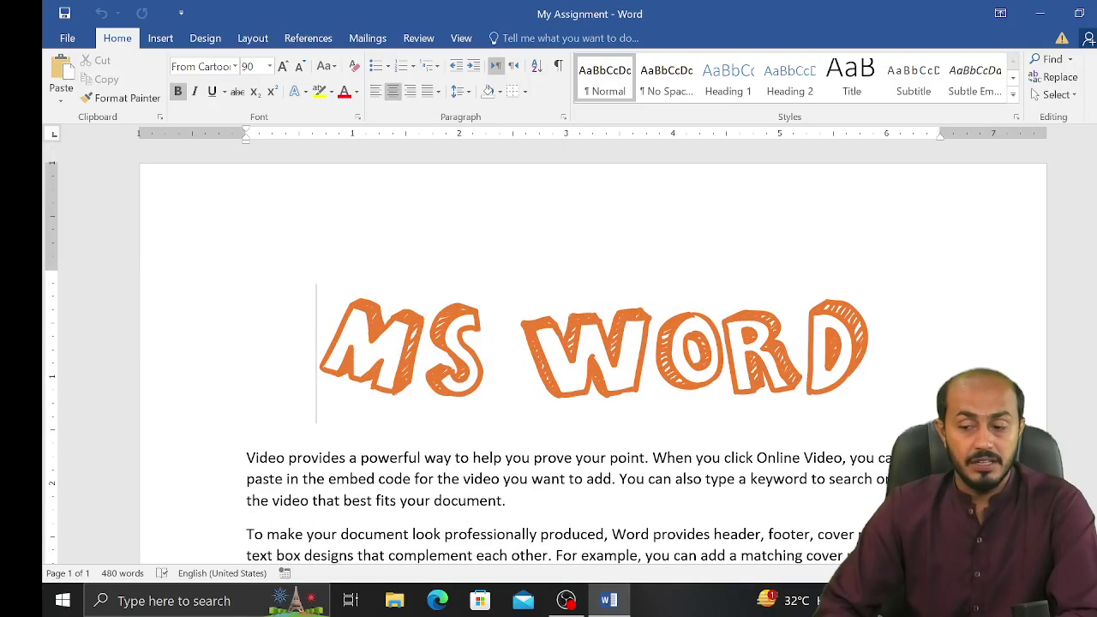
Step: Close the original and review both pages of My Assignment update with its dark-blue Forte title
key("alt+F4")
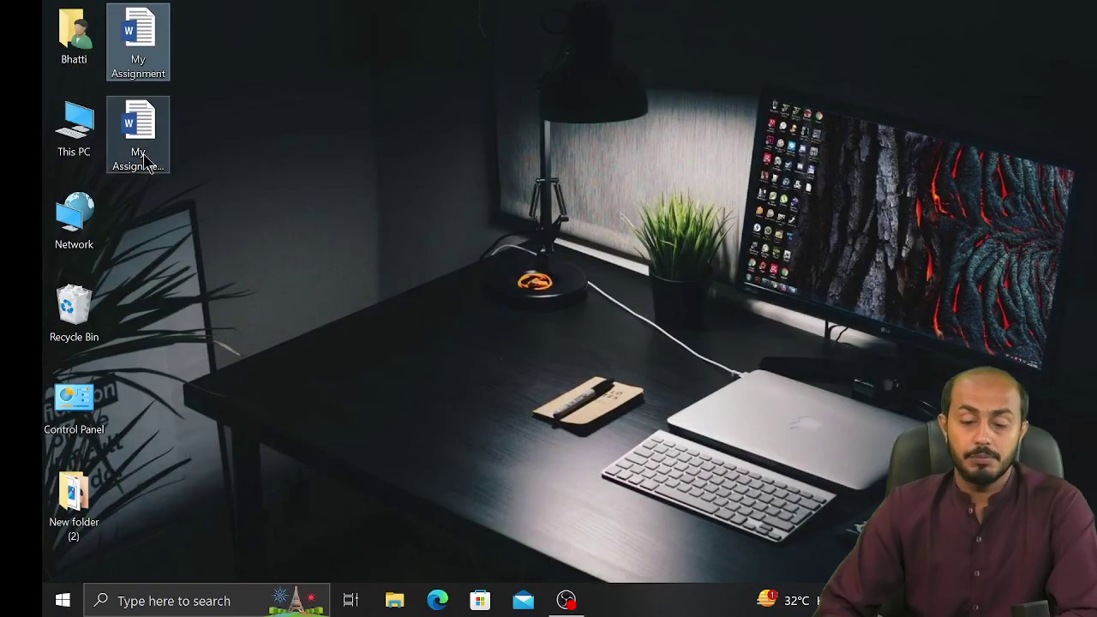
left_click(144, 162)
double_click(144, 161)
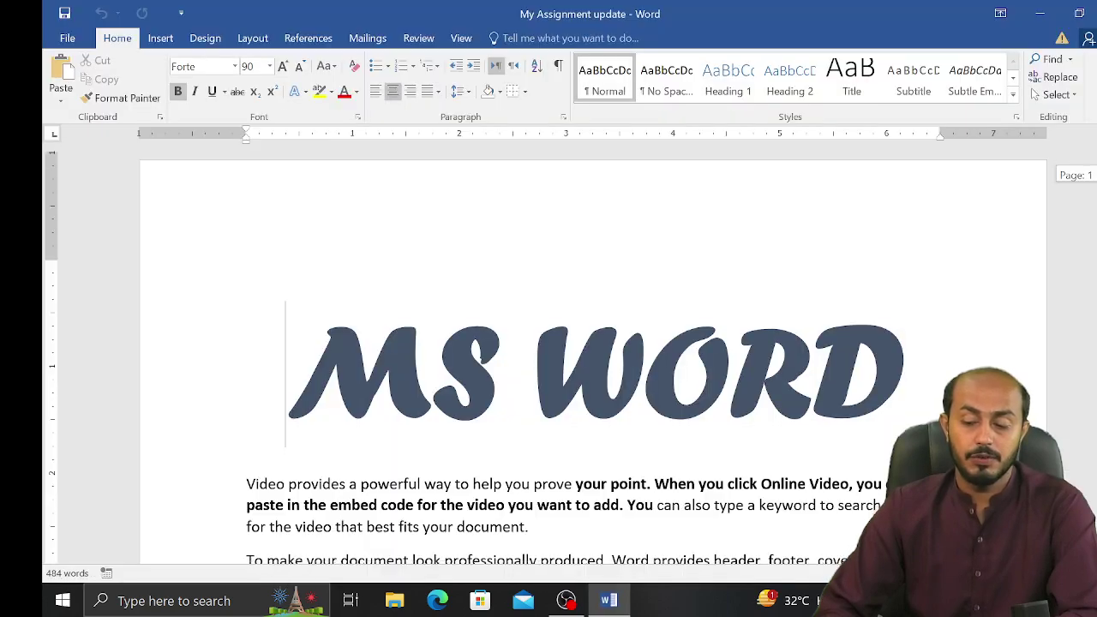
scroll(593, 351, "down", 10)
scroll(593, 351, "down", 5)
scroll(593, 351, "down", 5)
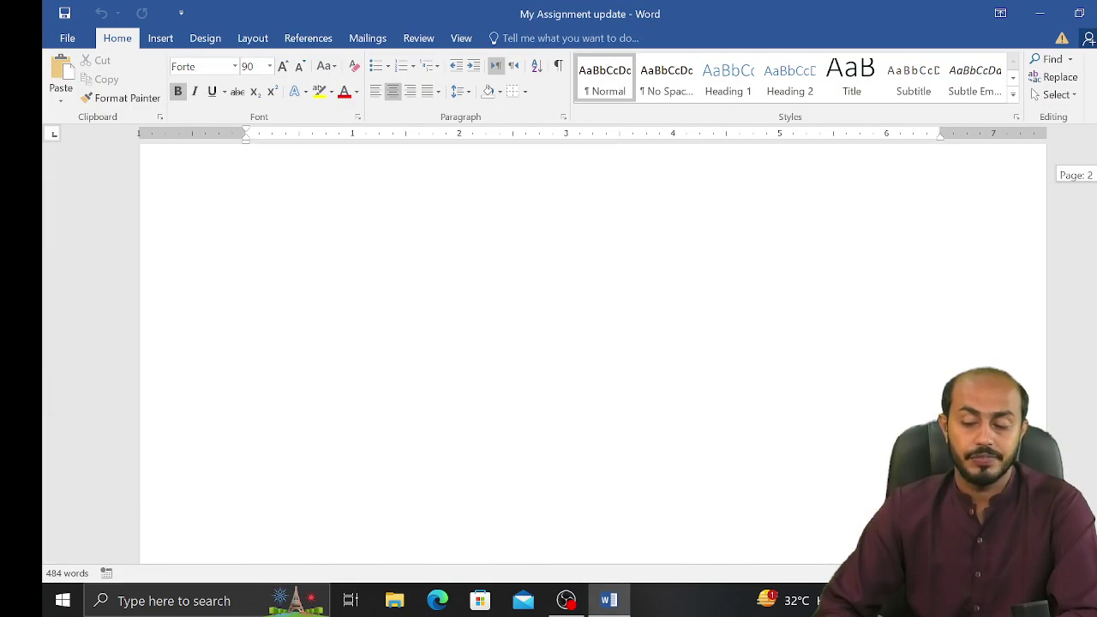
scroll(593, 351, "up", 5)
scroll(593, 352, "up", 5)
scroll(593, 351, "up", 5)
scroll(593, 352, "up", 5)
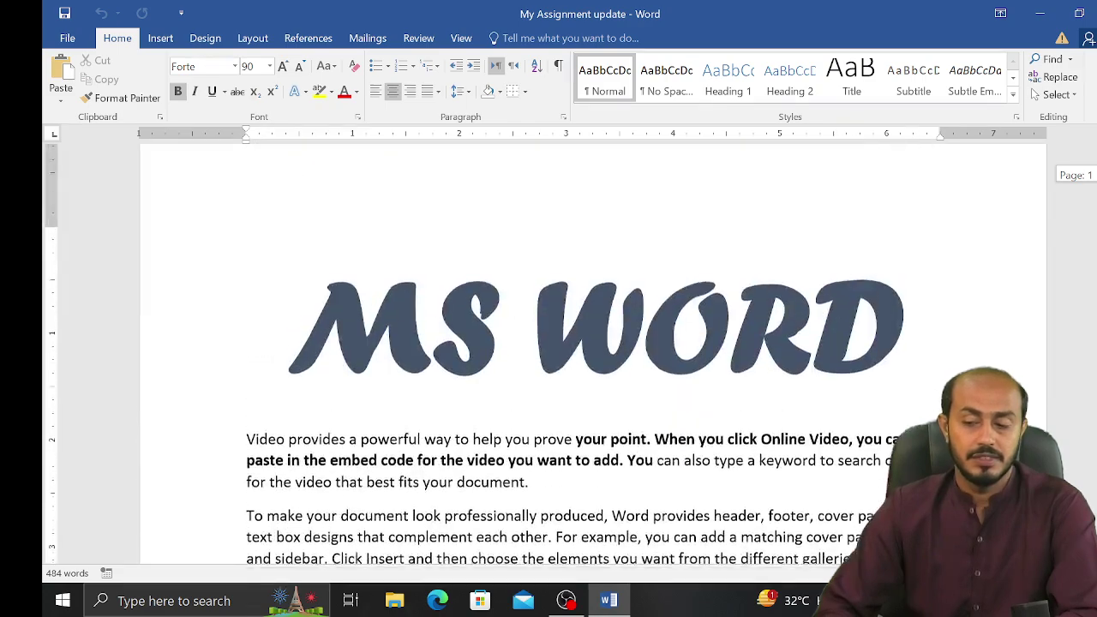
scroll(593, 352, "up", 1)
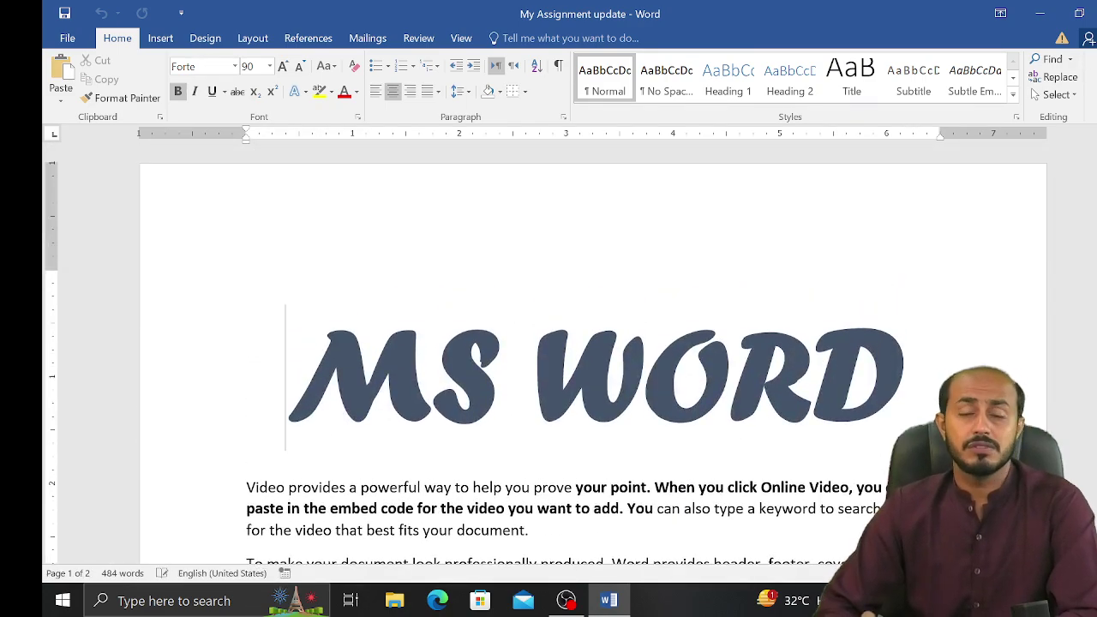